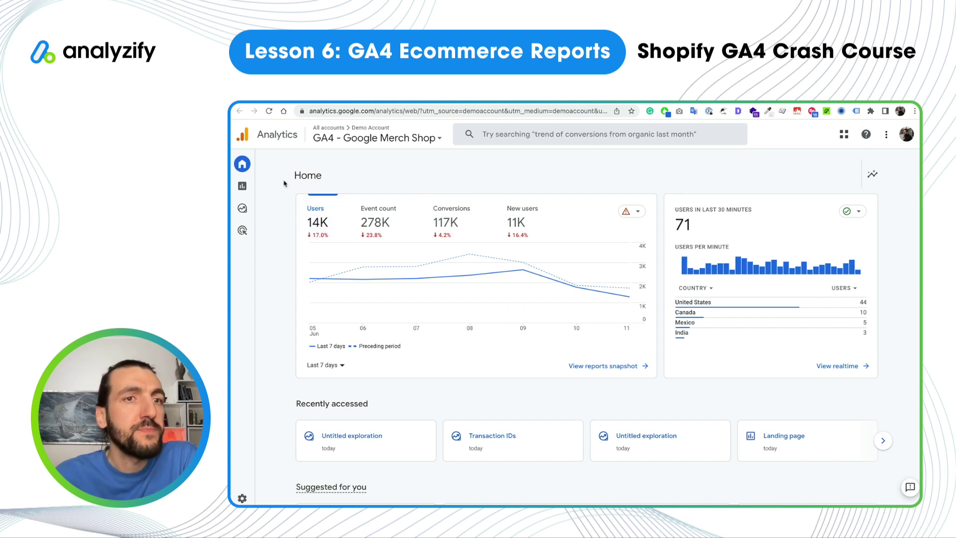
Step: Open the Ecommerce purchases report from the Monetization reports
{"action": "mouse_move", "coordinate": [249, 186]}
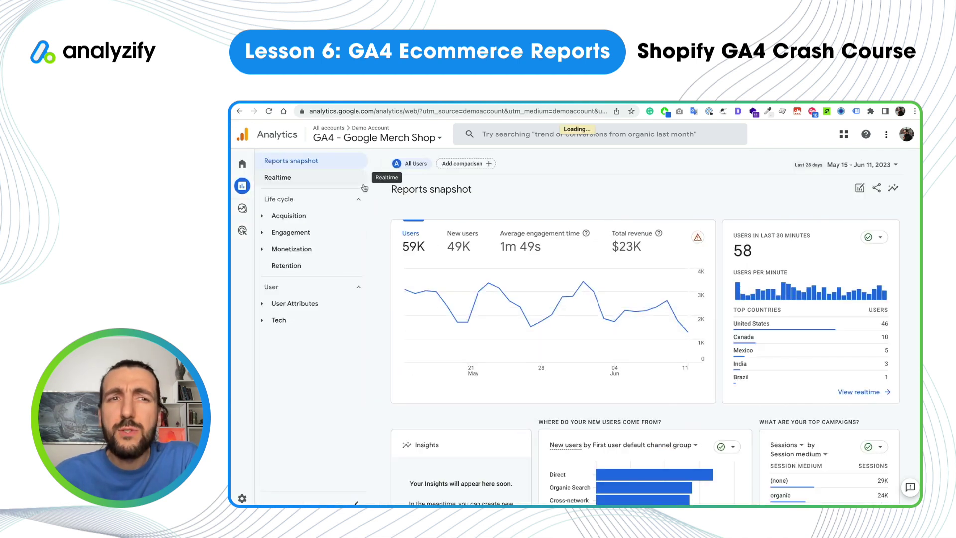
{"action": "mouse_move", "coordinate": [231, 211]}
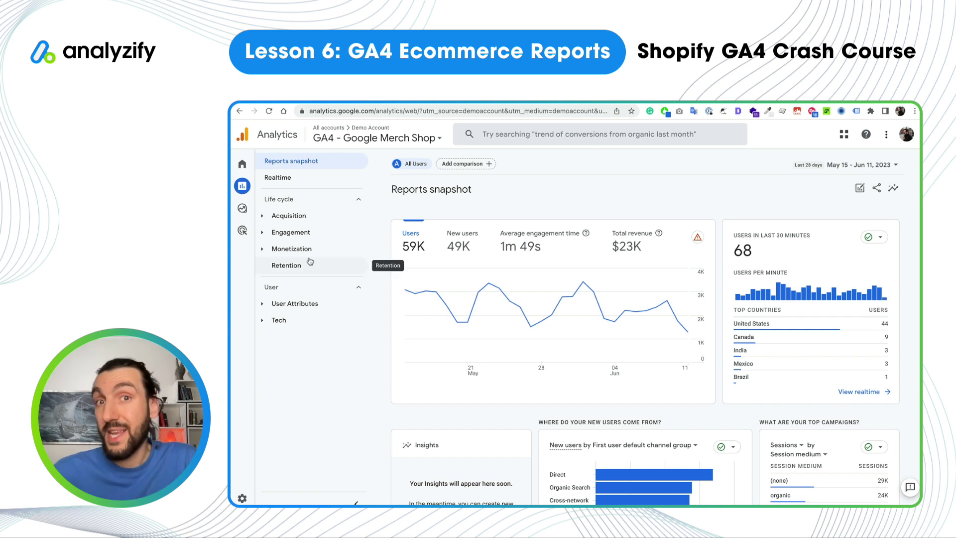
{"action": "left_click", "coordinate": [262, 249]}
{"action": "left_click", "coordinate": [326, 283]}
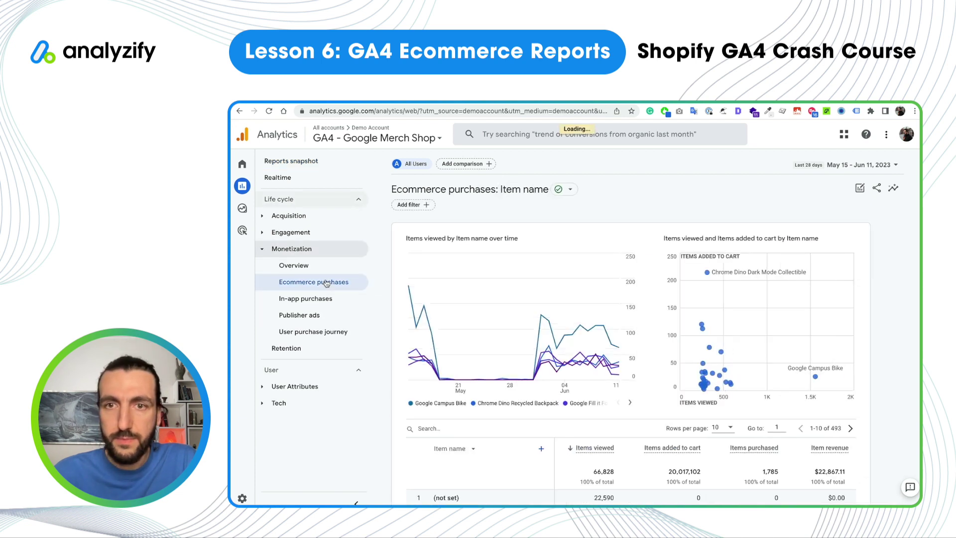
Step: Break the ecommerce purchases table down by Item ID, followed by Item category
{"action": "scroll", "coordinate": [452, 265], "scroll_direction": "down", "scroll_amount": 4}
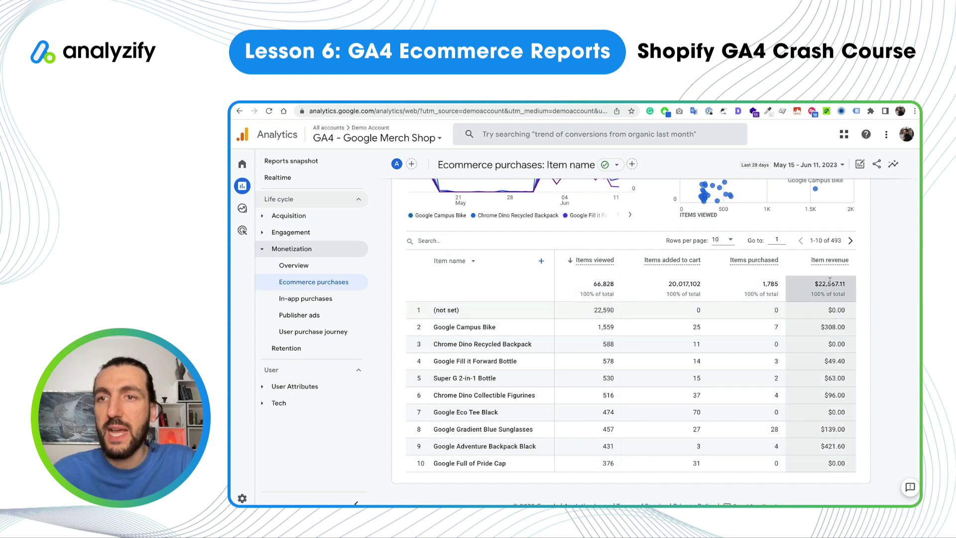
{"action": "left_click", "coordinate": [453, 262]}
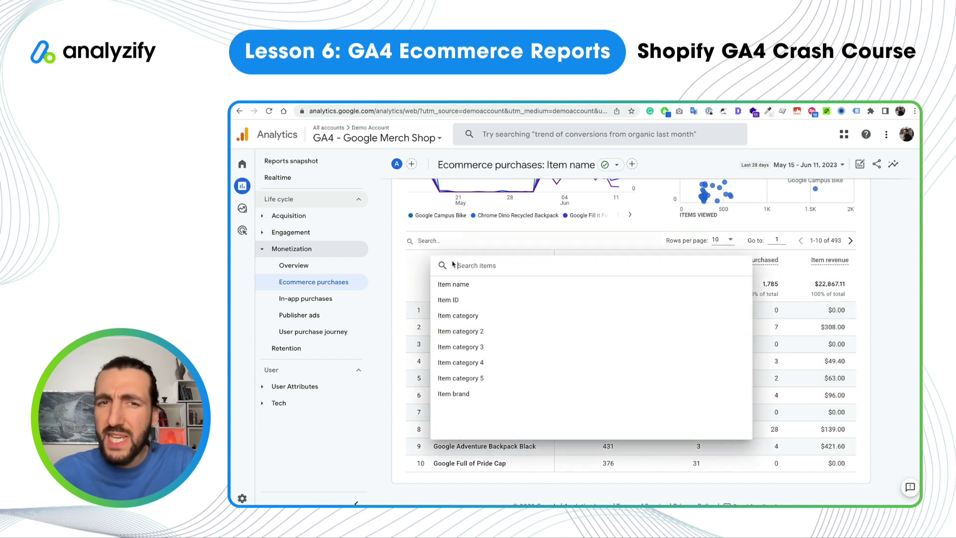
{"action": "left_click", "coordinate": [464, 301]}
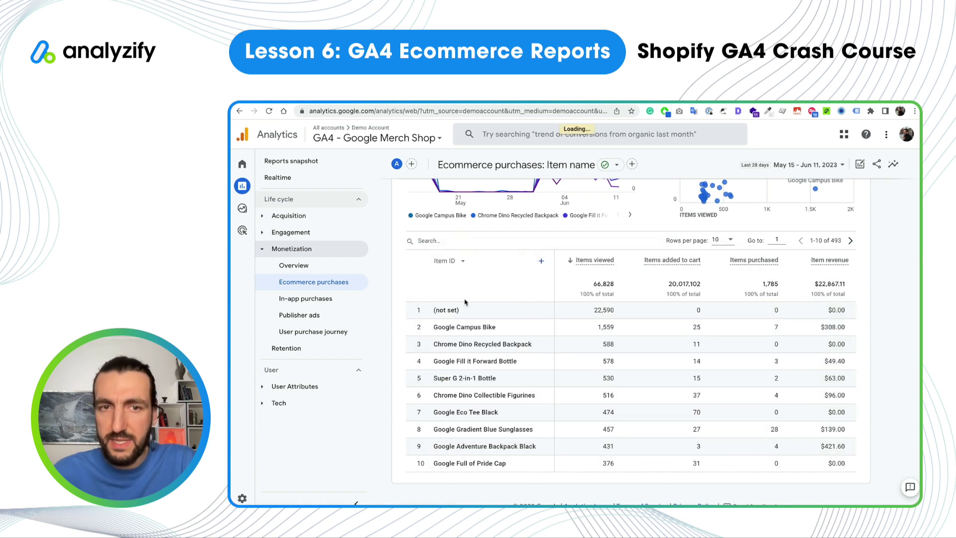
{"action": "left_click", "coordinate": [453, 262]}
{"action": "left_click", "coordinate": [463, 316]}
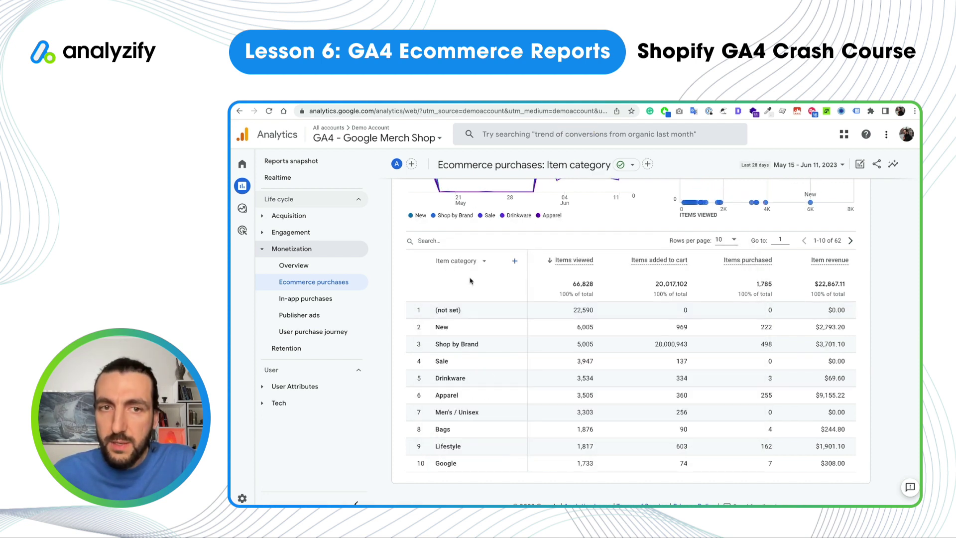
Step: Break the purchases table down by Item category 2 and return it to Item category
{"action": "left_click", "coordinate": [467, 262]}
{"action": "left_click", "coordinate": [470, 333]}
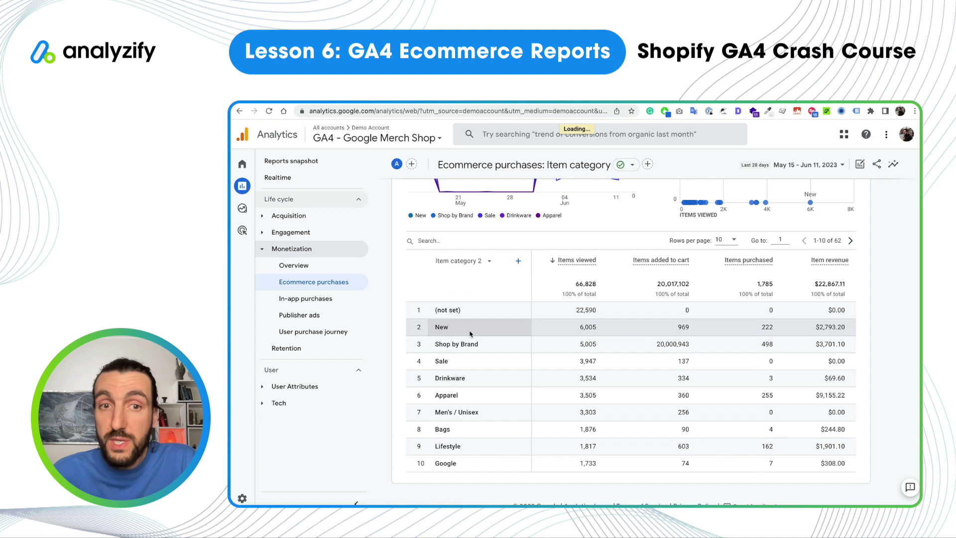
{"action": "left_click", "coordinate": [468, 379]}
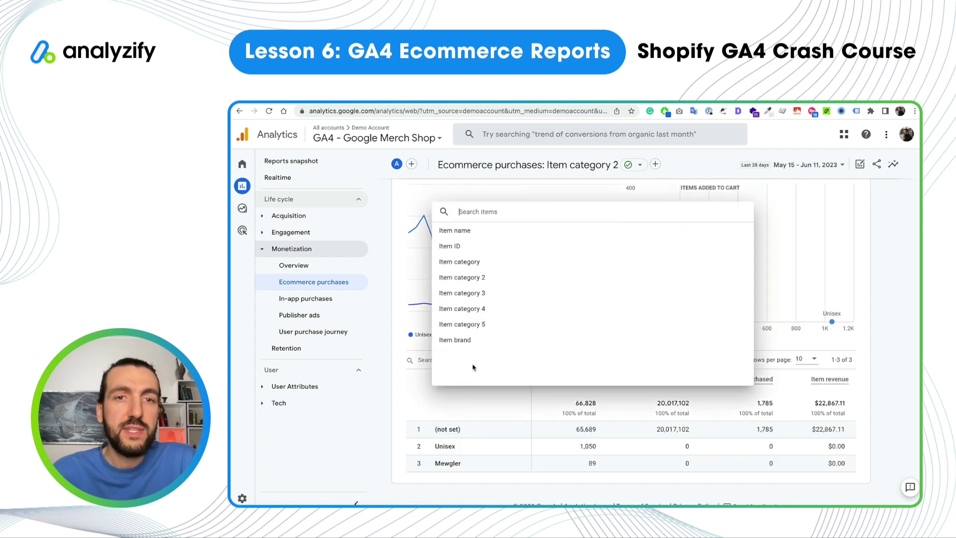
{"action": "left_click", "coordinate": [463, 262]}
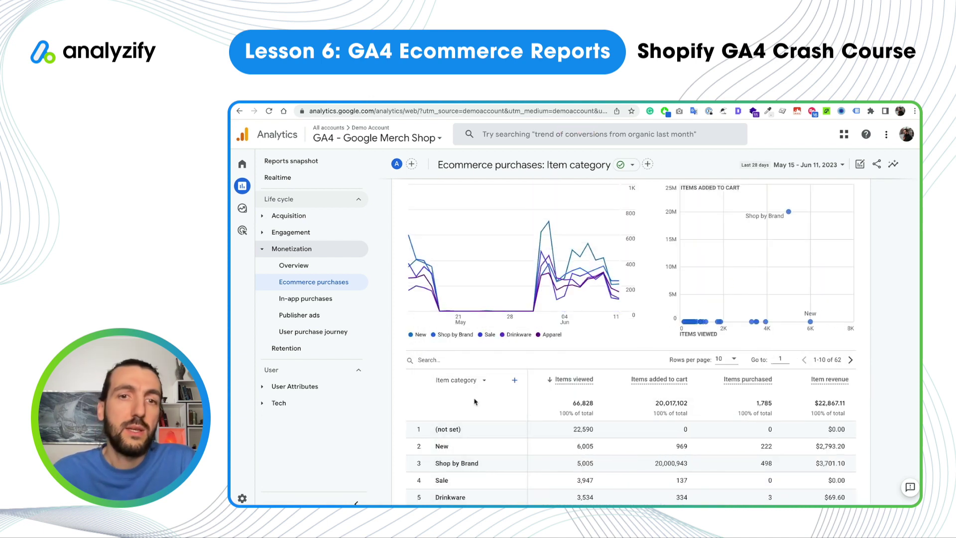
Step: Switch the purchases table's primary dimension to Item ID and bring its rows into view
{"action": "scroll", "coordinate": [474, 402], "scroll_direction": "down", "scroll_amount": 2}
{"action": "left_click", "coordinate": [459, 324]}
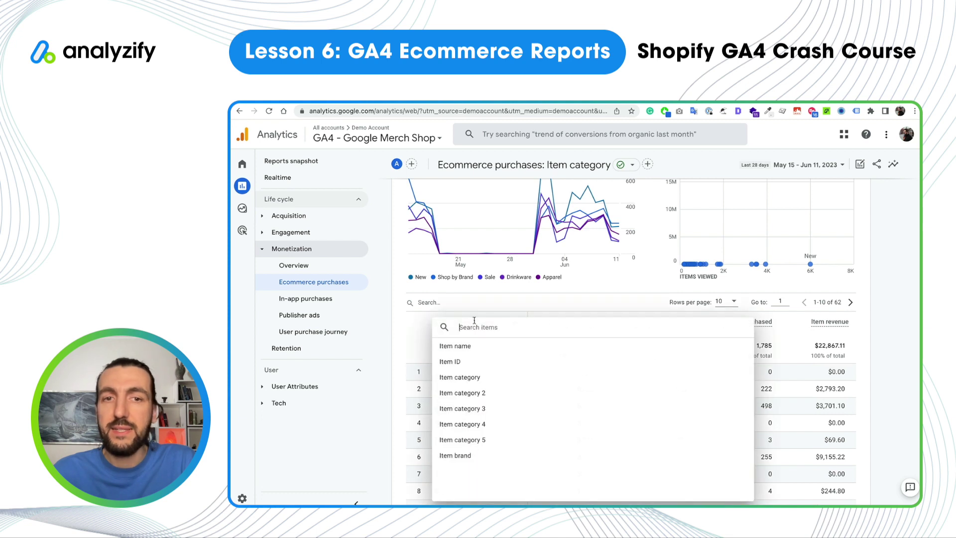
{"action": "left_click", "coordinate": [453, 361]}
{"action": "scroll", "coordinate": [542, 394], "scroll_direction": "down", "scroll_amount": 2}
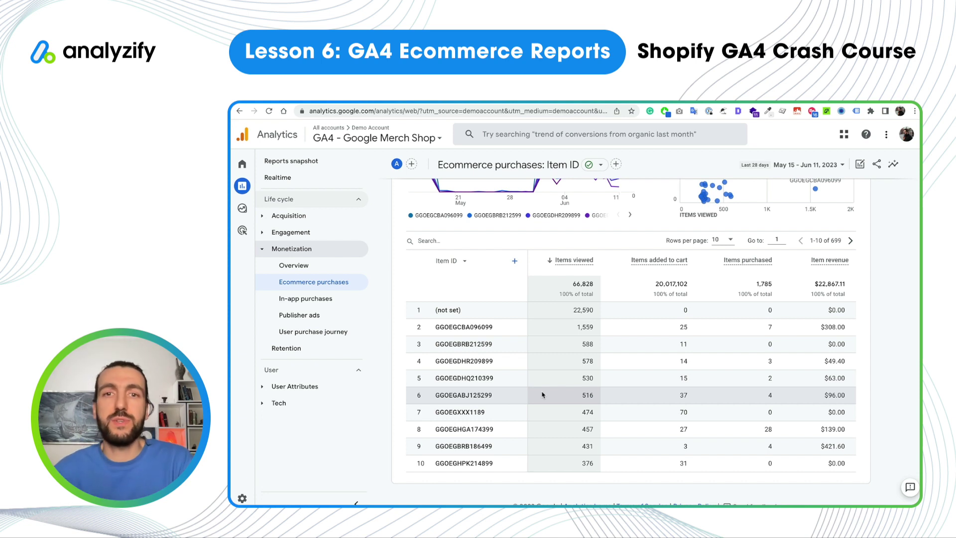
Step: Review the table row for item GGOEGCBA096099 and set the table's primary dimension to Item category
{"action": "double_click", "coordinate": [464, 329]}
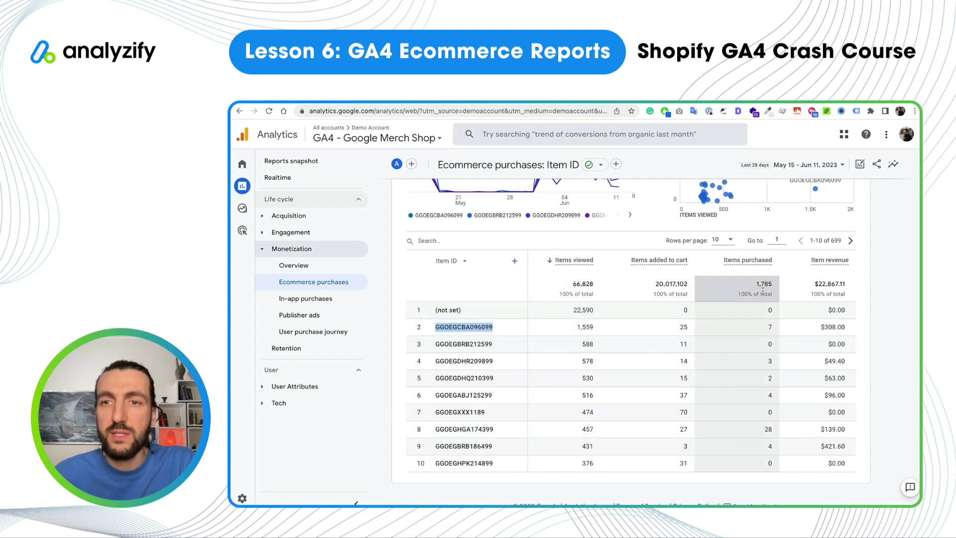
{"action": "scroll", "coordinate": [812, 328], "scroll_direction": "up", "scroll_amount": 4}
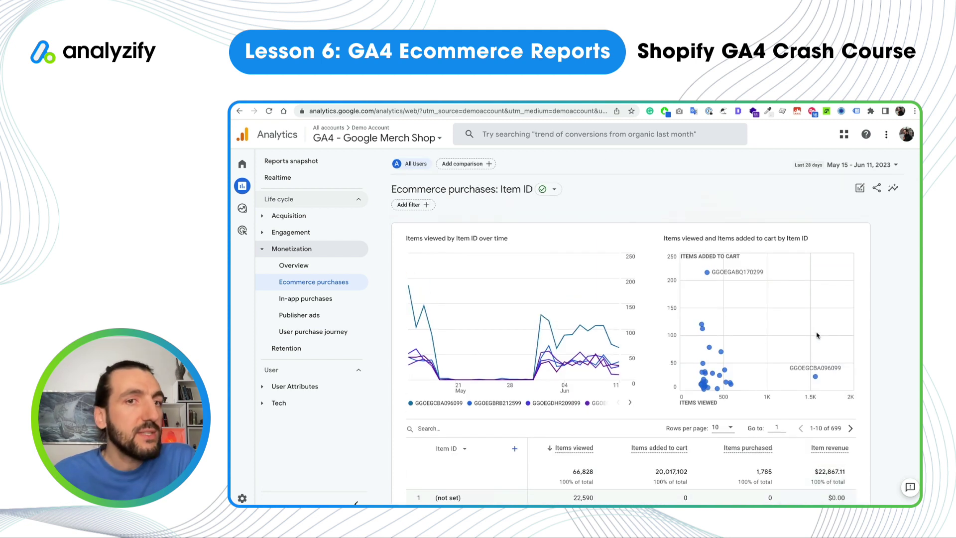
{"action": "scroll", "coordinate": [817, 335], "scroll_direction": "down", "scroll_amount": 4}
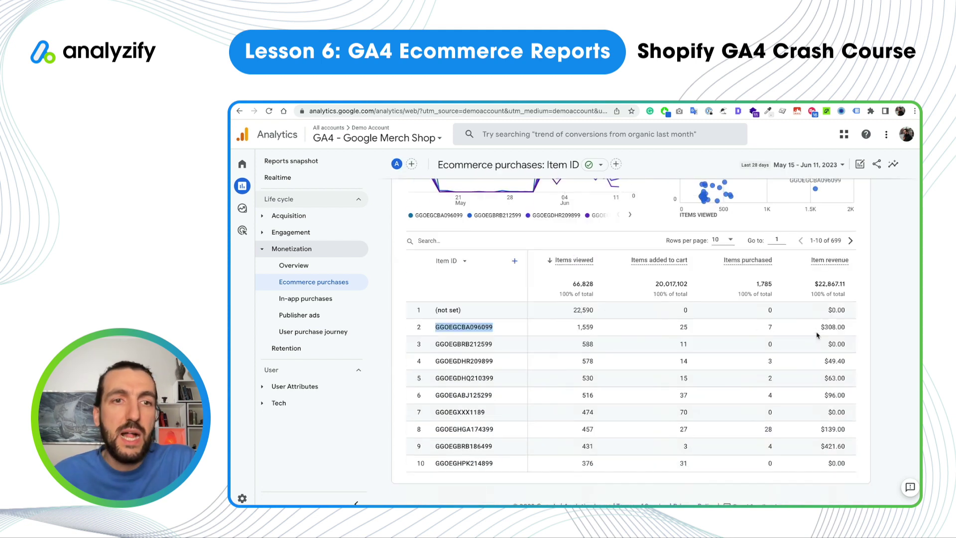
{"action": "left_click", "coordinate": [454, 256]}
{"action": "left_click", "coordinate": [473, 316]}
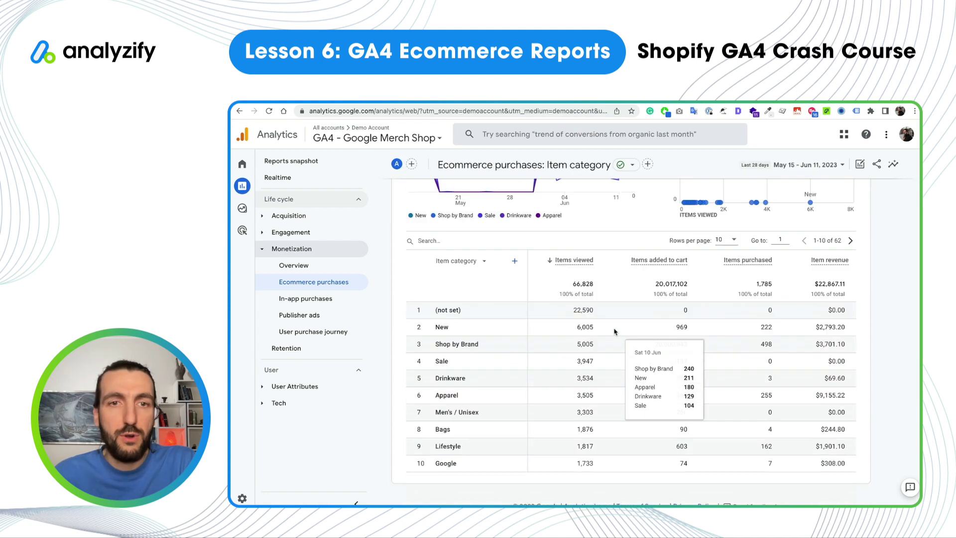
Step: Open the Landing page report from the Engagement reports
{"action": "left_click", "coordinate": [266, 250]}
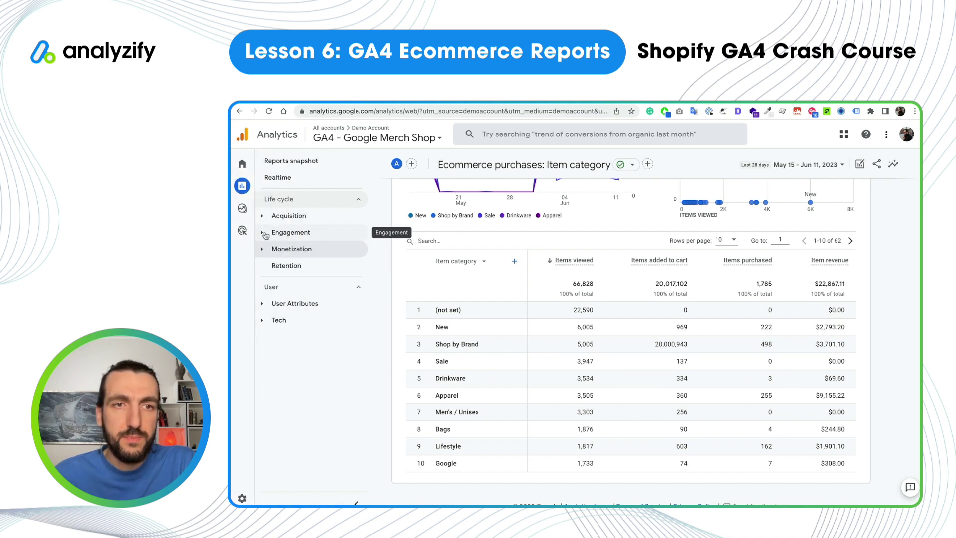
{"action": "left_click", "coordinate": [266, 234]}
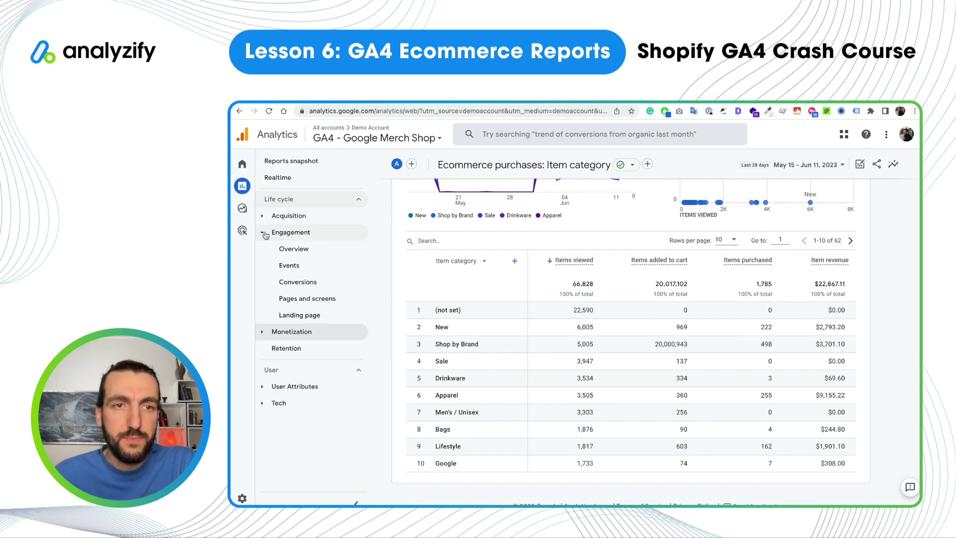
{"action": "left_click", "coordinate": [307, 315]}
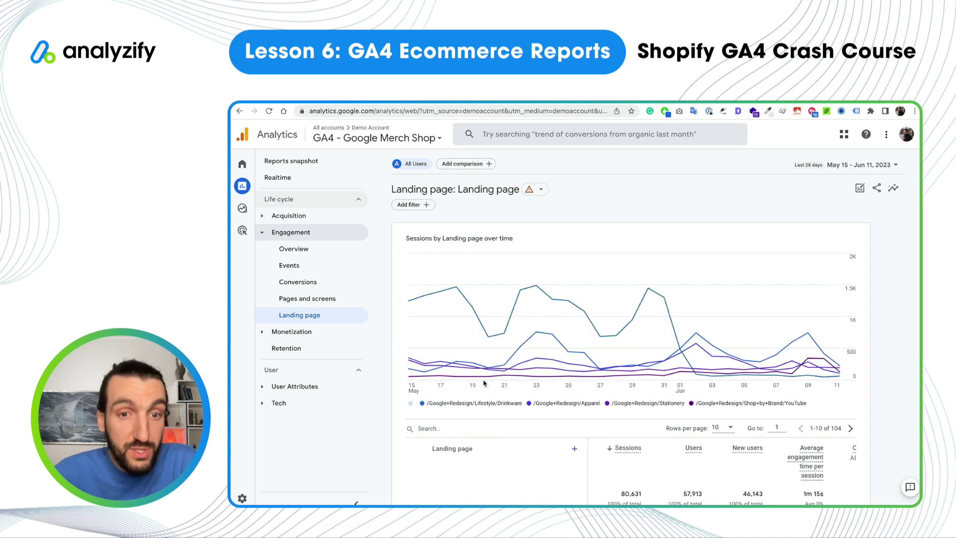
Step: Examine the landing page table, highlighting the Lifestyle/Drinkware path and checking the Conversions and Total revenue columns
{"action": "scroll", "coordinate": [473, 443], "scroll_direction": "down", "scroll_amount": 4}
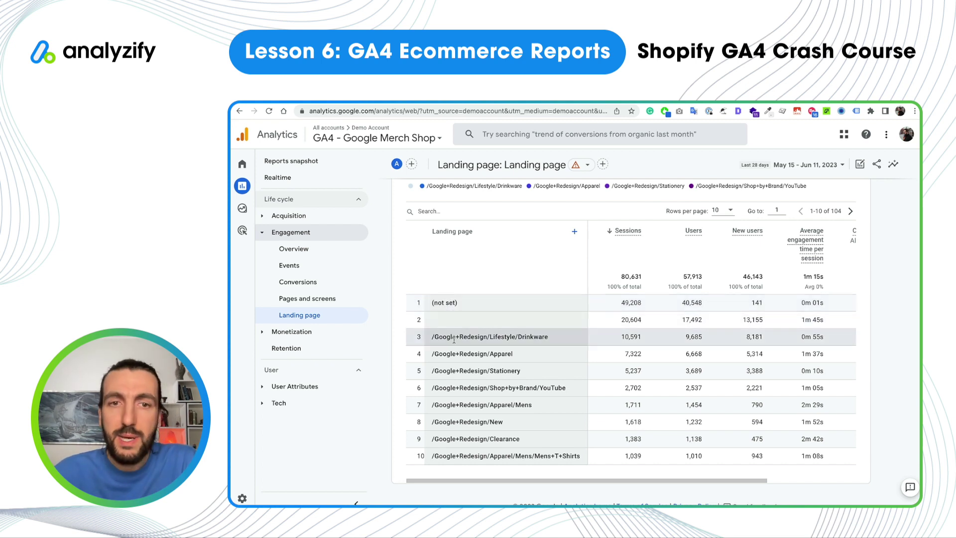
{"action": "mouse_move", "coordinate": [542, 336]}
{"action": "left_mouse_down"}
{"action": "mouse_move", "coordinate": [491, 337]}
{"action": "mouse_move", "coordinate": [560, 337]}
{"action": "left_mouse_up"}
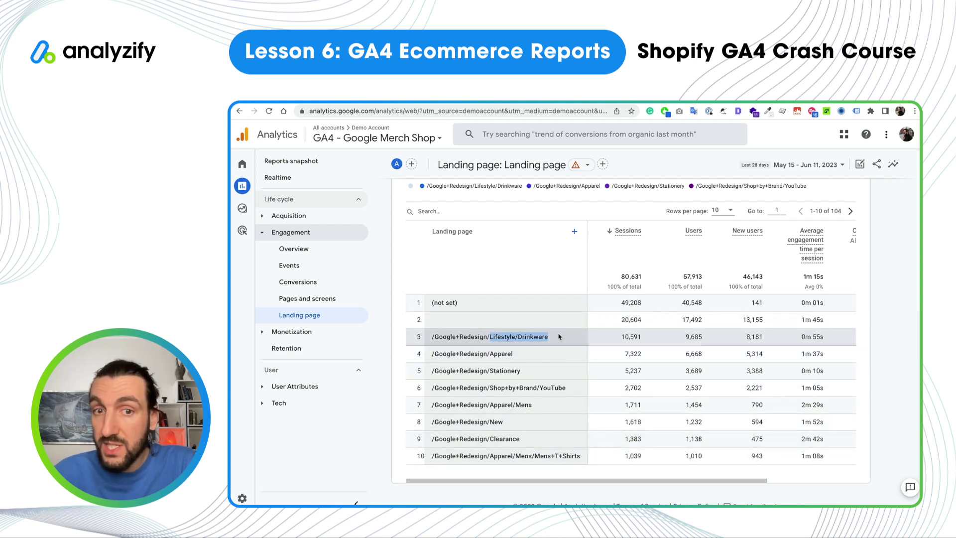
{"action": "left_click", "coordinate": [528, 355]}
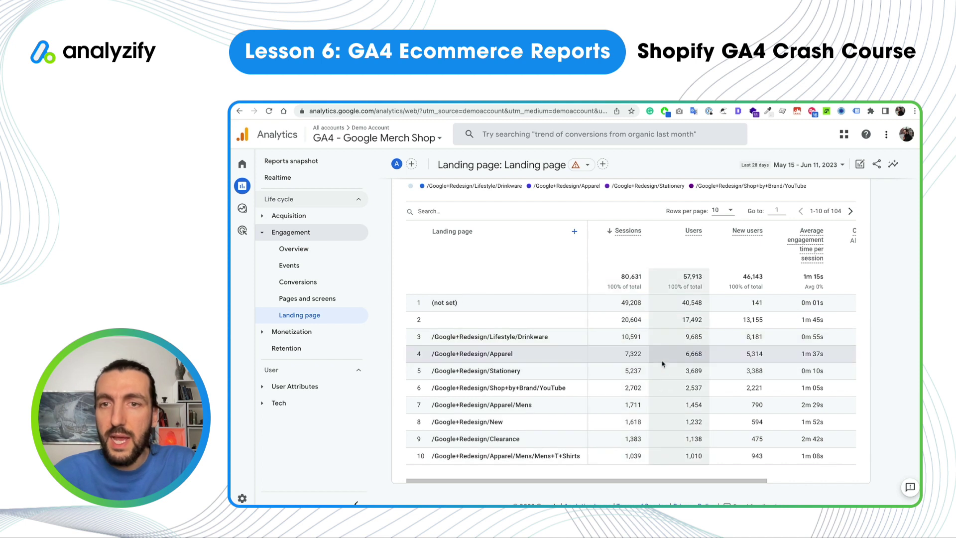
{"action": "scroll", "coordinate": [664, 364], "scroll_direction": "right", "scroll_amount": 2}
{"action": "scroll", "coordinate": [663, 364], "scroll_direction": "right", "scroll_amount": 4}
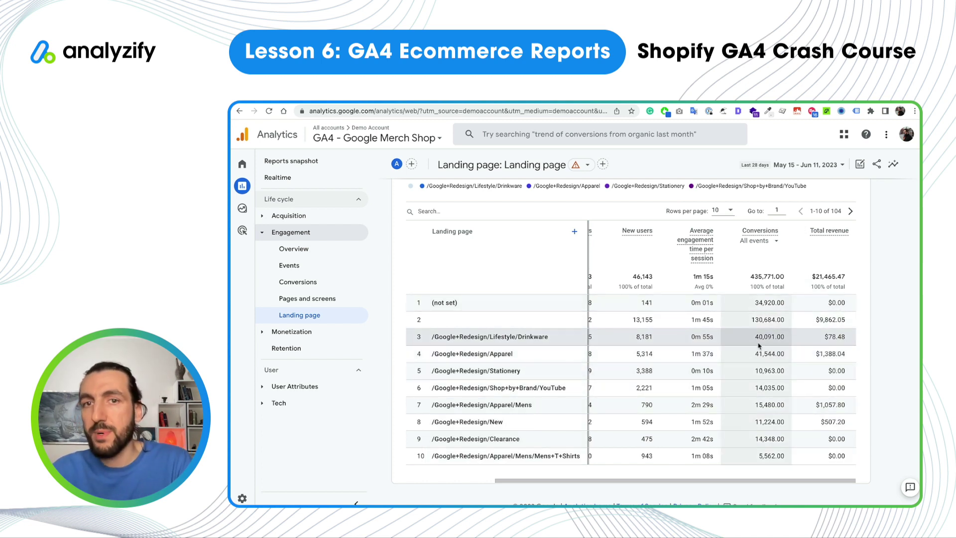
{"action": "scroll", "coordinate": [759, 345], "scroll_direction": "left", "scroll_amount": 5}
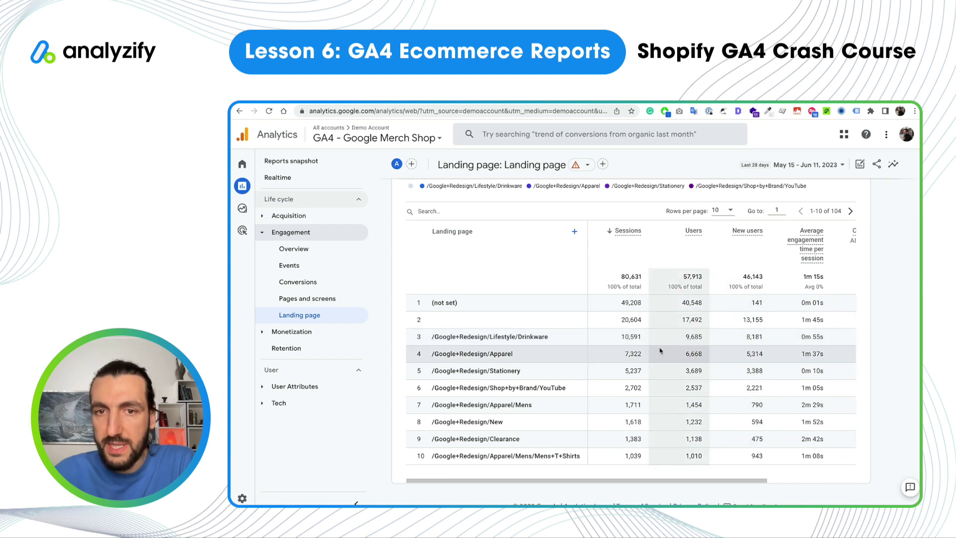
Step: Highlight the Users and Total revenue values of the /Google+Redesign/Lifestyle/Drinkware landing page for comparison
{"action": "left_click_drag", "start_coordinate": [682, 340], "coordinate": [701, 339]}
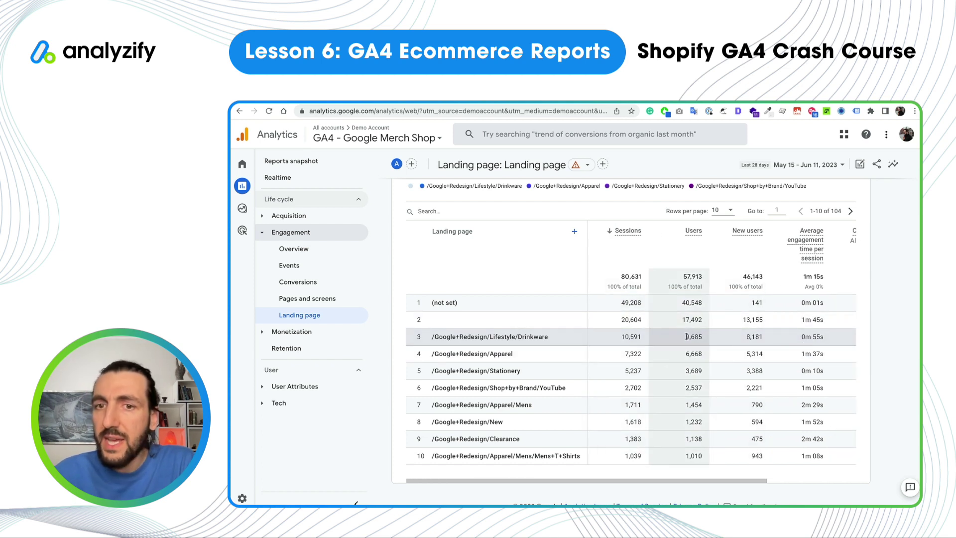
{"action": "scroll", "coordinate": [752, 342], "scroll_direction": "right", "scroll_amount": 5}
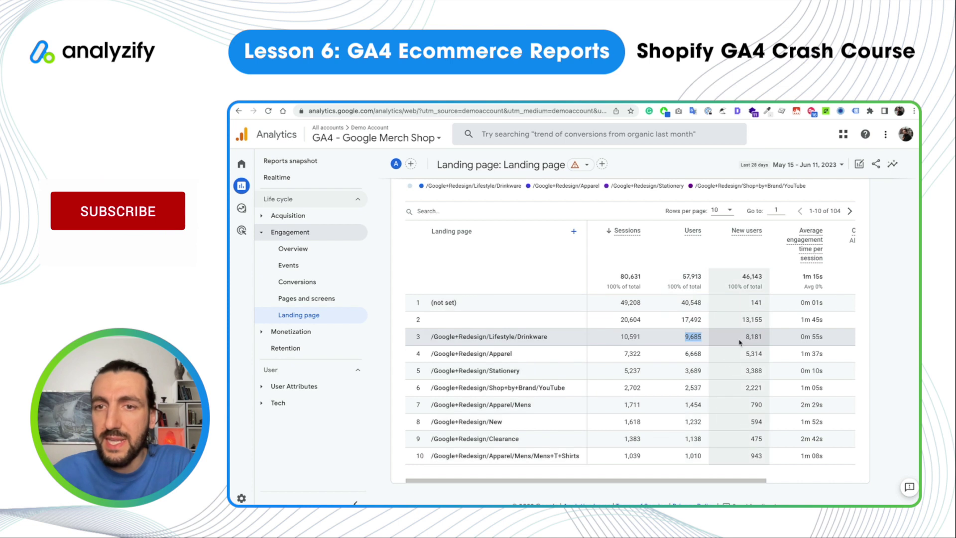
{"action": "left_click_drag", "start_coordinate": [822, 337], "coordinate": [844, 337]}
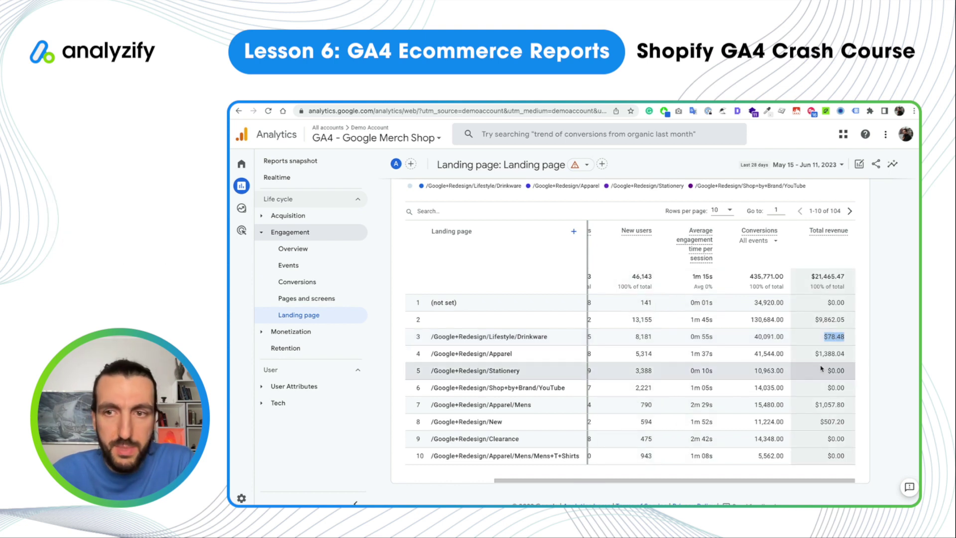
Step: Highlight the Users and Total revenue values of the /Google+Redesign/Apparel landing page
{"action": "scroll", "coordinate": [818, 354], "scroll_direction": "left", "scroll_amount": 5}
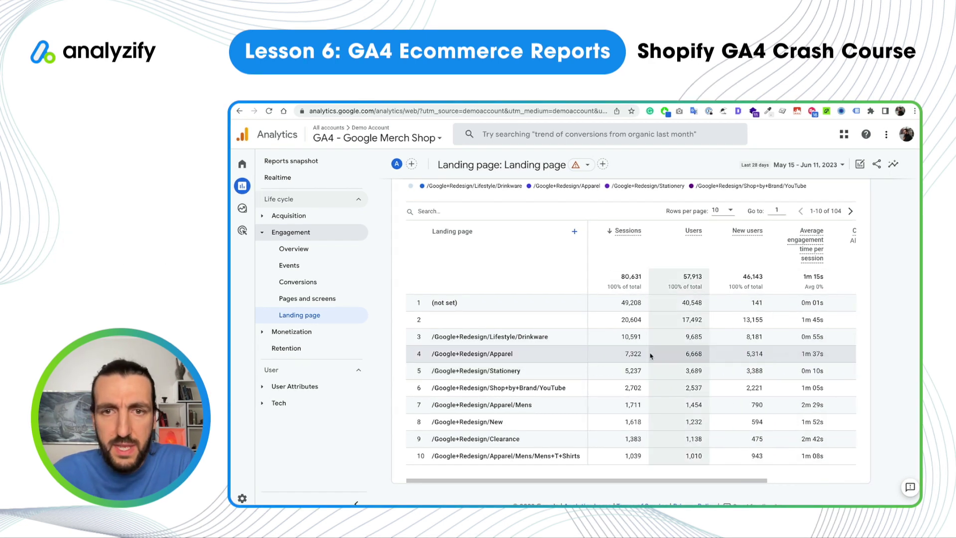
{"action": "left_click_drag", "start_coordinate": [680, 356], "coordinate": [738, 357]}
{"action": "left_click", "coordinate": [705, 357]}
{"action": "left_click_drag", "start_coordinate": [679, 357], "coordinate": [718, 357]}
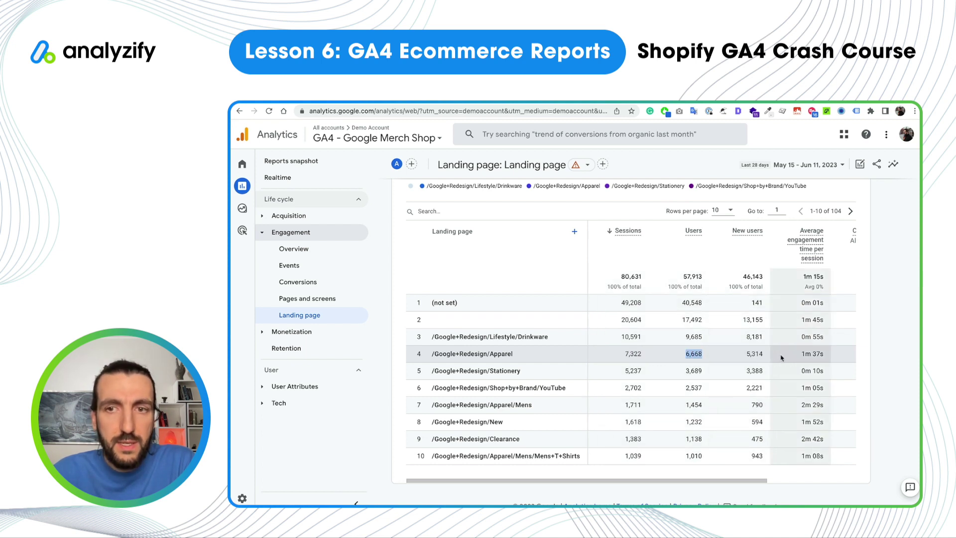
{"action": "scroll", "coordinate": [717, 356], "scroll_direction": "right", "scroll_amount": 5}
{"action": "left_click_drag", "start_coordinate": [814, 357], "coordinate": [855, 359]}
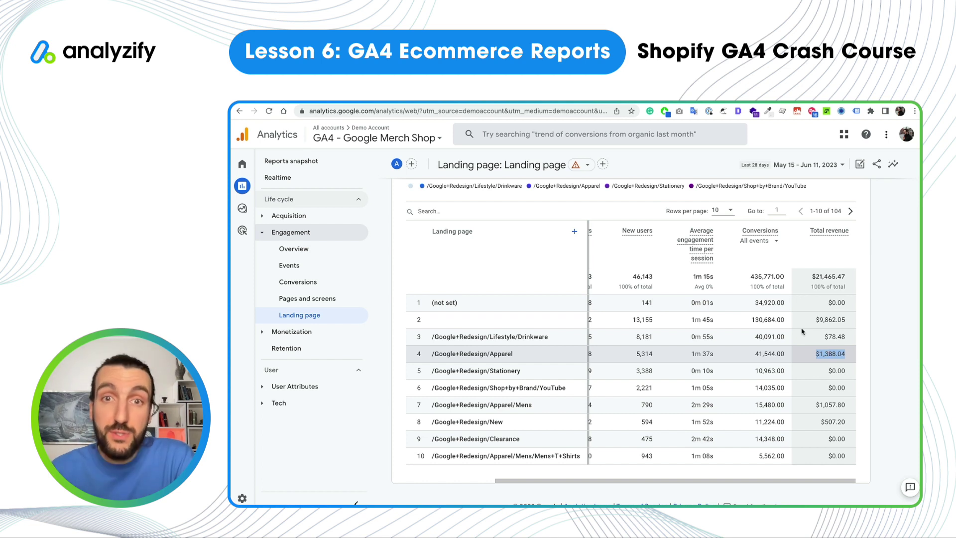
Step: Start a new comparison on the Landing page report with First user source / medium as its included dimension
{"action": "scroll", "coordinate": [780, 312], "scroll_direction": "up", "scroll_amount": 5}
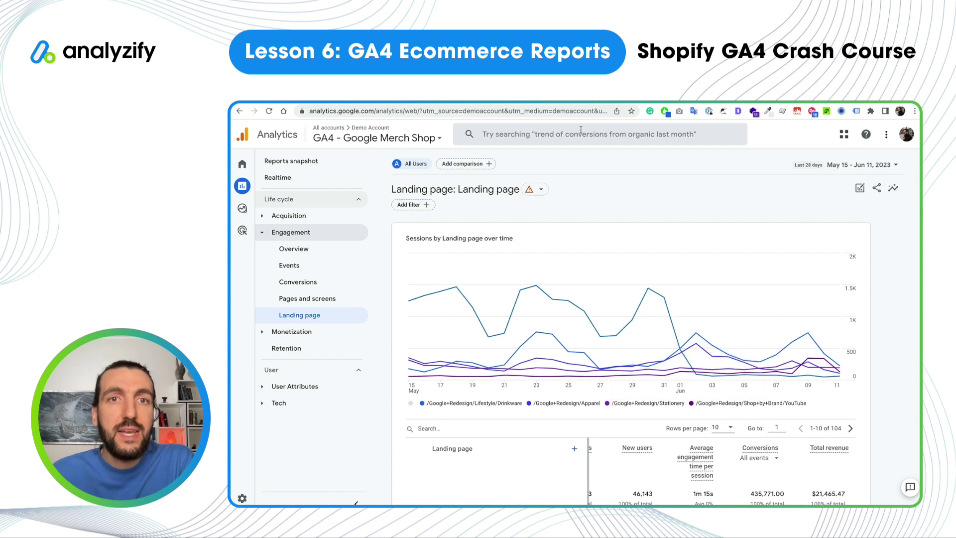
{"action": "left_click", "coordinate": [469, 168]}
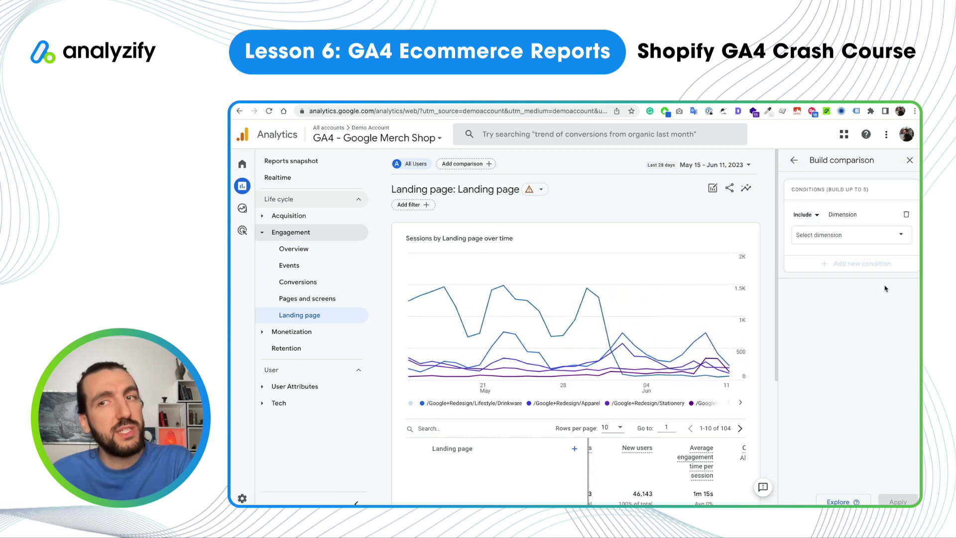
{"action": "left_click", "coordinate": [839, 243]}
{"action": "type", "text": "sour"}
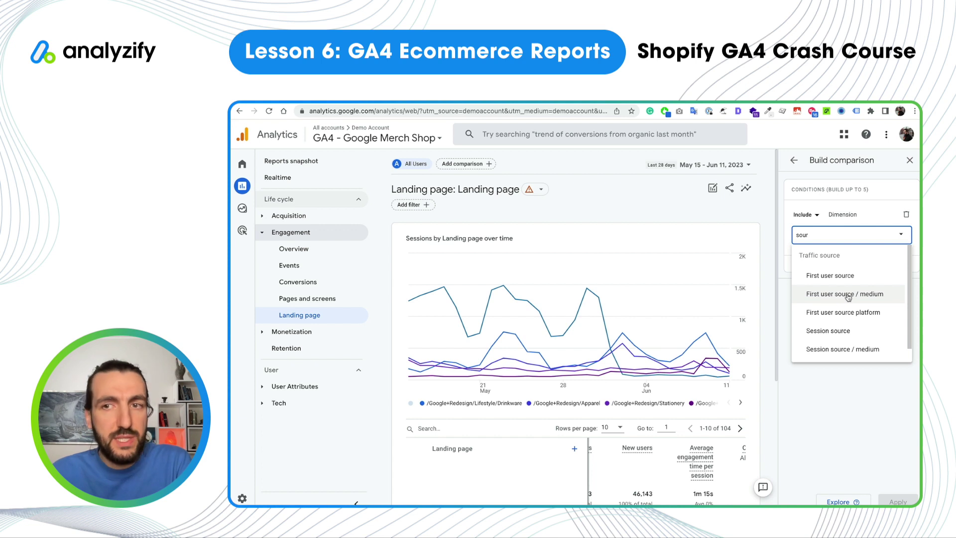
{"action": "left_click", "coordinate": [848, 296]}
Step: Set the comparison condition's dimension value to google / cpc
{"action": "left_click", "coordinate": [854, 272]}
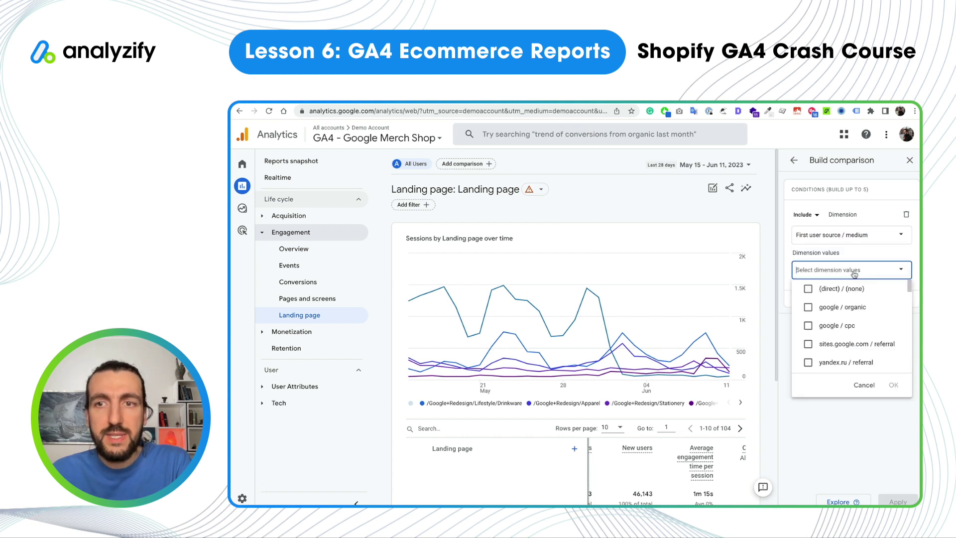
{"action": "scroll", "coordinate": [836, 338], "scroll_direction": "down", "scroll_amount": 1}
{"action": "scroll", "coordinate": [836, 337], "scroll_direction": "down", "scroll_amount": 1}
{"action": "left_click", "coordinate": [834, 294]}
{"action": "left_click", "coordinate": [893, 385]}
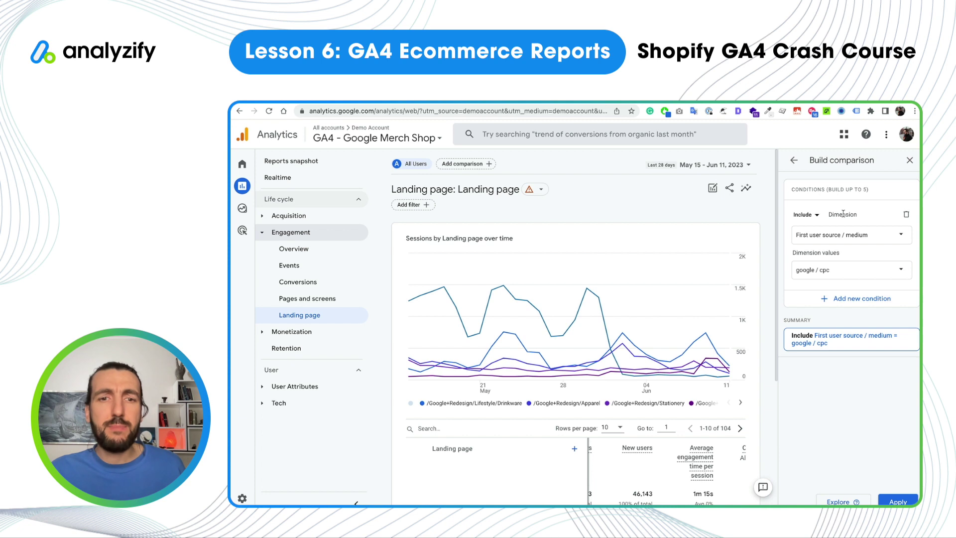
Step: Add a second condition to the comparison with First user campaign as its included dimension
{"action": "scroll", "coordinate": [512, 353], "scroll_direction": "down", "scroll_amount": 3}
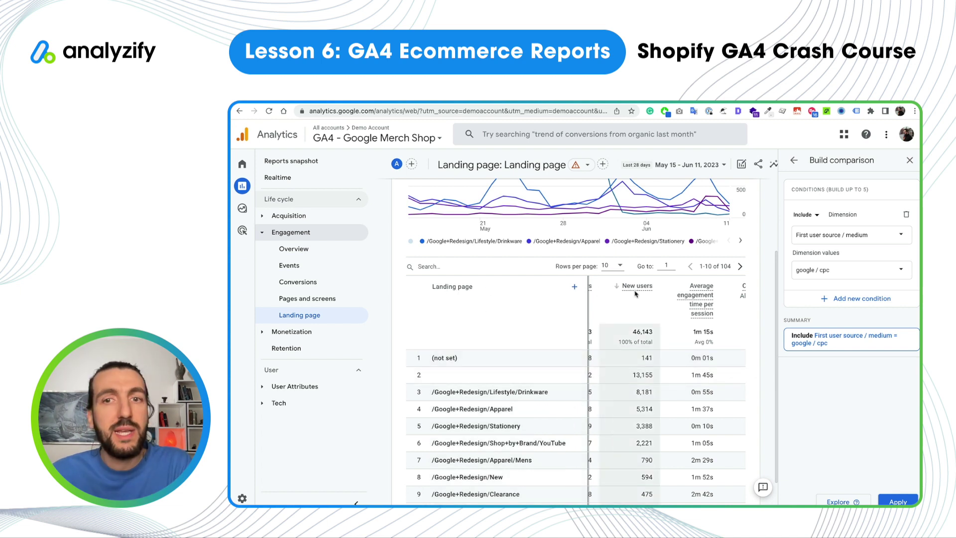
{"action": "mouse_move", "coordinate": [639, 289]}
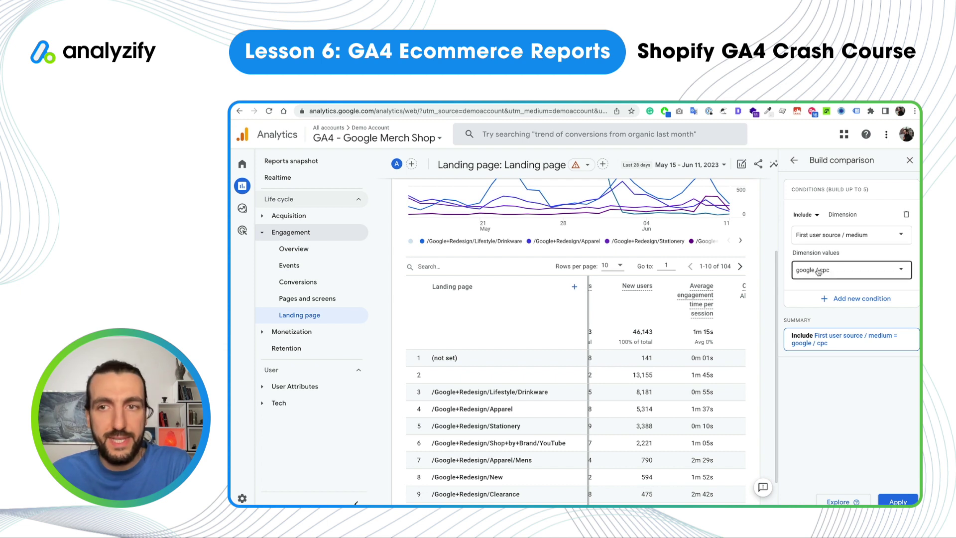
{"action": "left_click", "coordinate": [849, 299]}
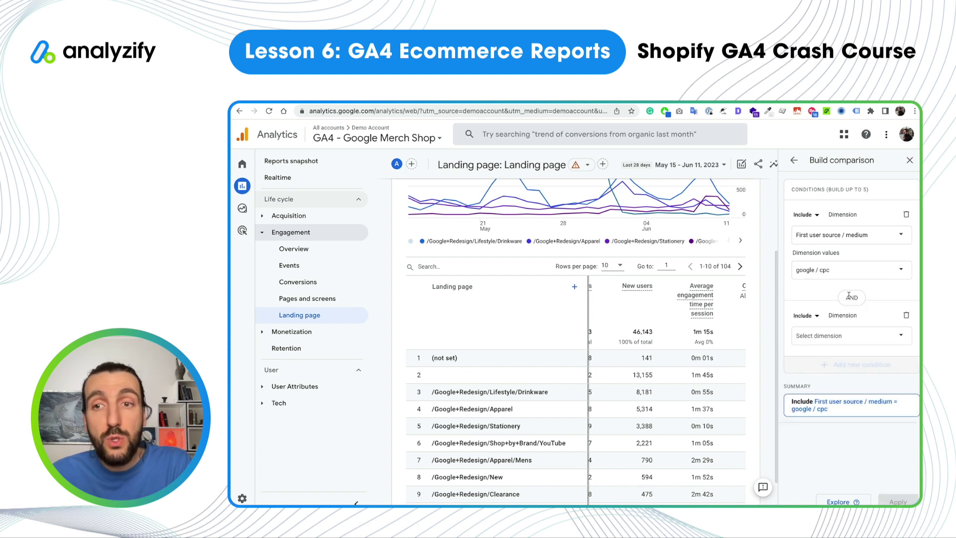
{"action": "left_click", "coordinate": [834, 342]}
{"action": "type", "text": "camp"}
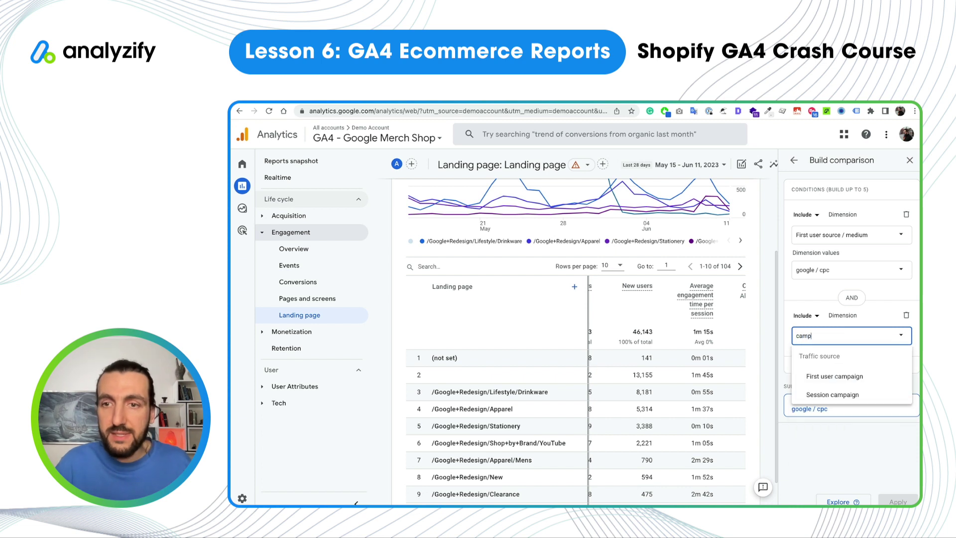
{"action": "key", "text": "Down"}
{"action": "key", "text": "Return"}
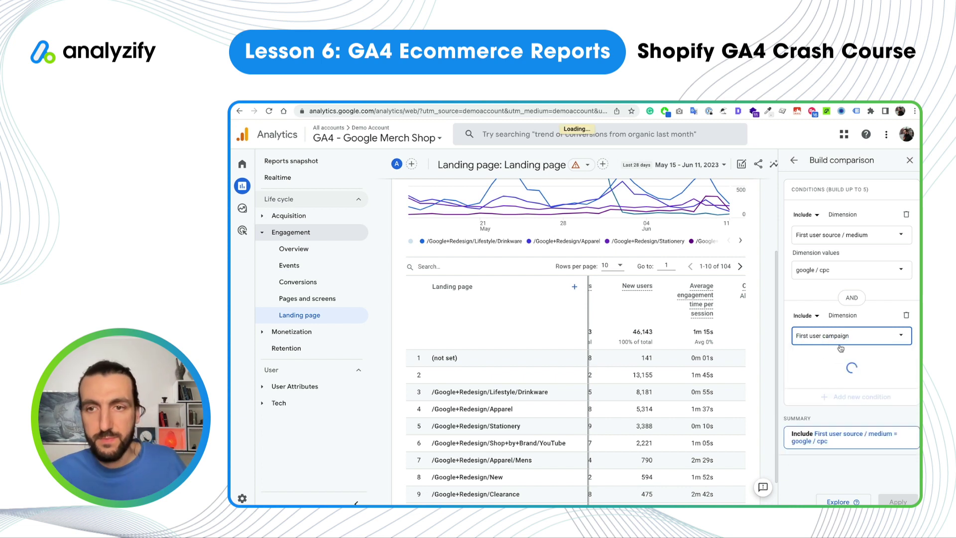
Step: Set the First user campaign condition's dimension values to the four 1009693 | Google Analytics Demo GAds_PMax campaigns for CA and US
{"action": "left_click", "coordinate": [835, 377]}
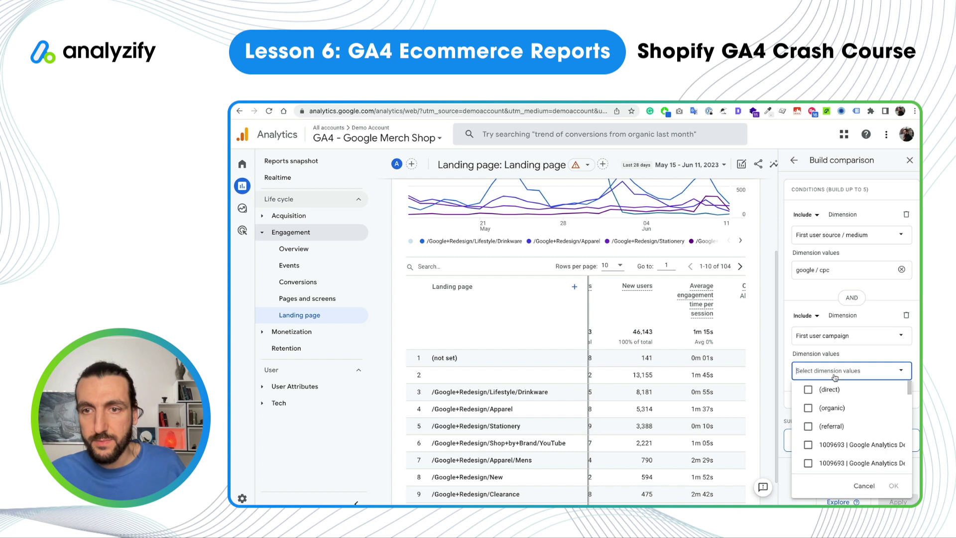
{"action": "scroll", "coordinate": [822, 408], "scroll_direction": "down", "scroll_amount": 2}
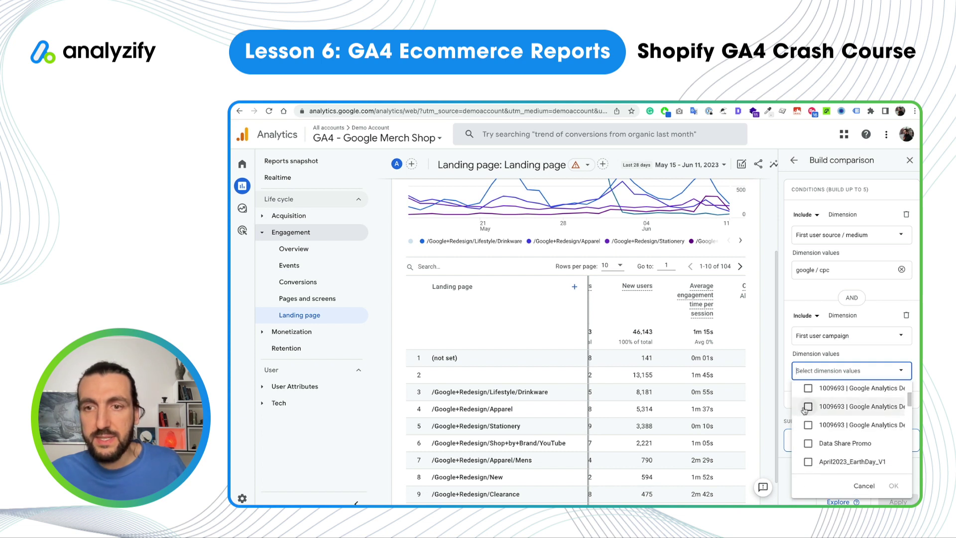
{"action": "left_click", "coordinate": [808, 407]}
{"action": "left_click", "coordinate": [807, 425]}
{"action": "scroll", "coordinate": [812, 420], "scroll_direction": "up", "scroll_amount": 1}
{"action": "left_click", "coordinate": [808, 416]}
{"action": "left_click", "coordinate": [894, 486]}
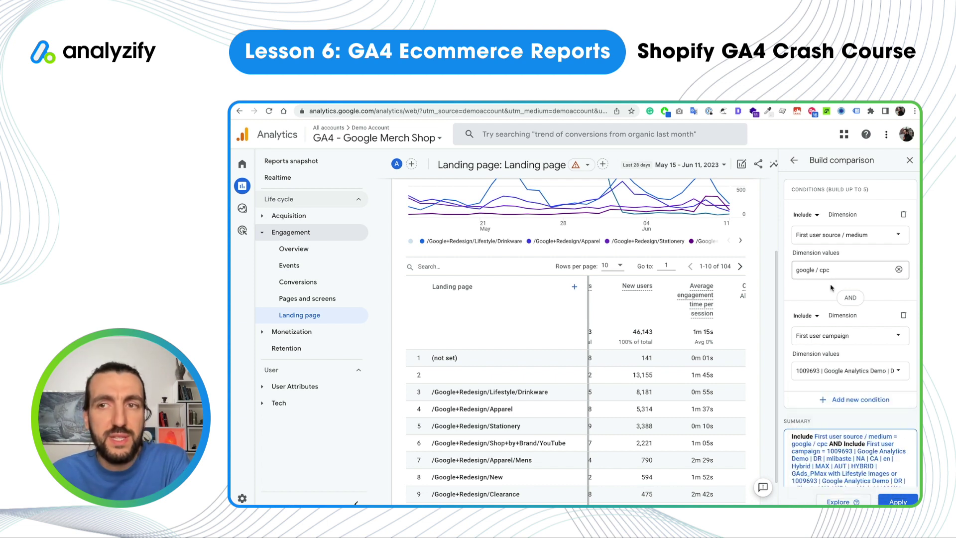
Step: Remove the First user source / medium condition from the comparison and apply it with only the First user campaign condition
{"action": "left_click", "coordinate": [904, 215]}
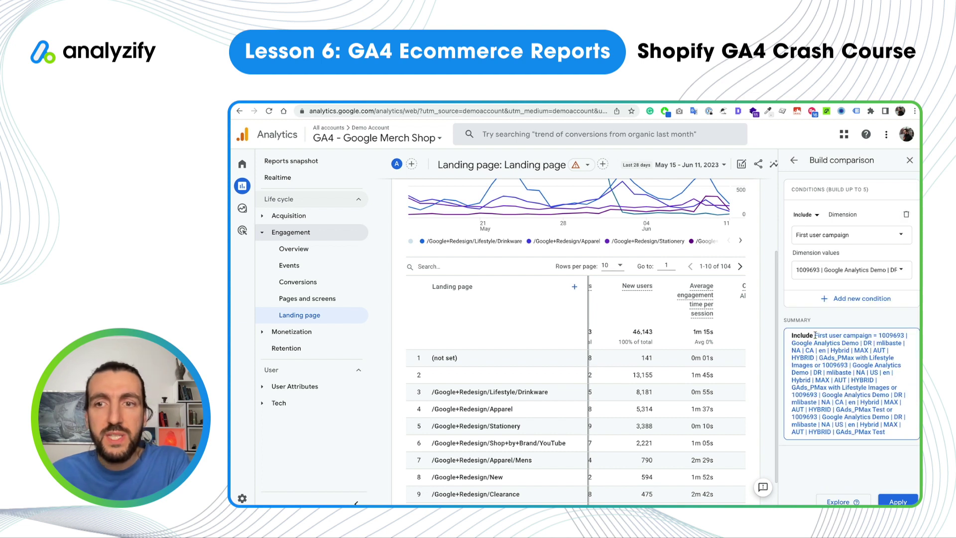
{"action": "left_click", "coordinate": [897, 501]}
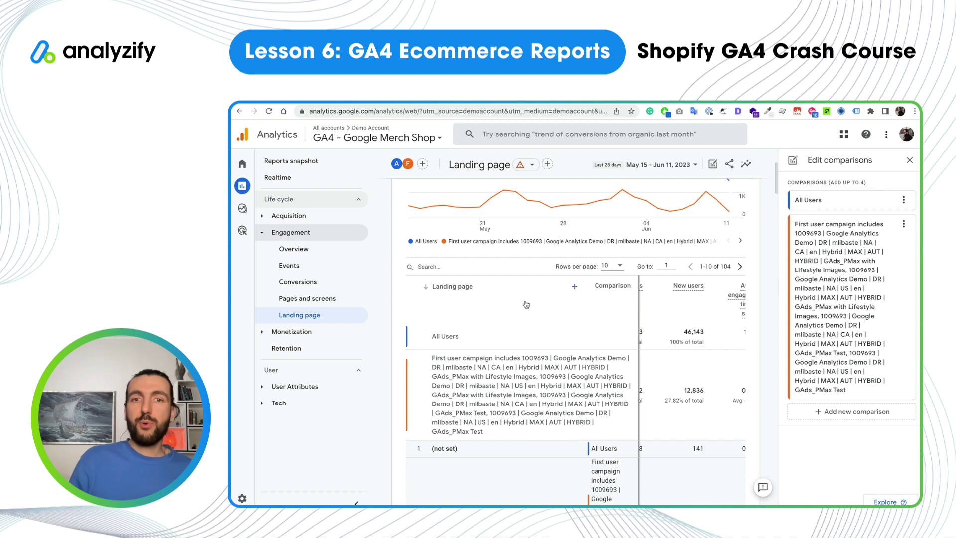
{"action": "scroll", "coordinate": [526, 305], "scroll_direction": "down", "scroll_amount": 5}
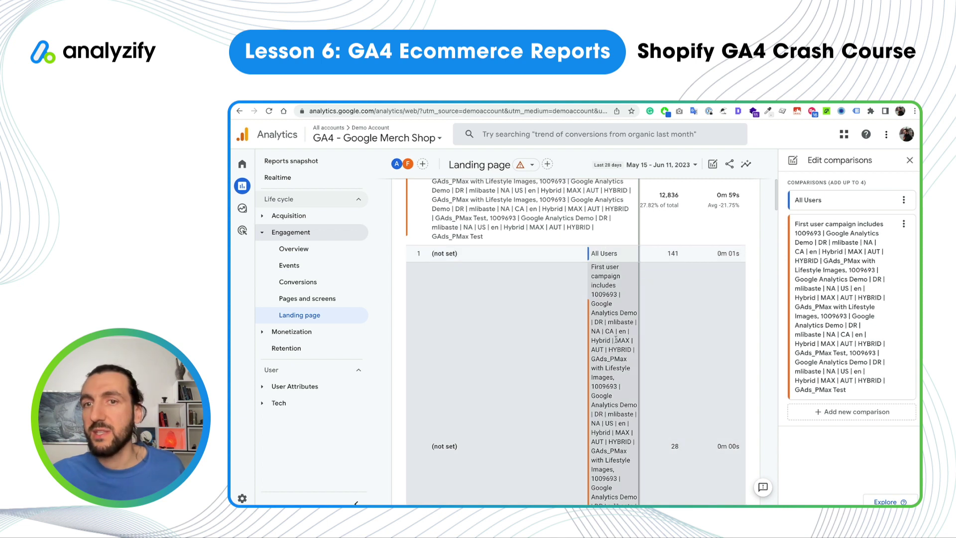
{"action": "left_click", "coordinate": [909, 160]}
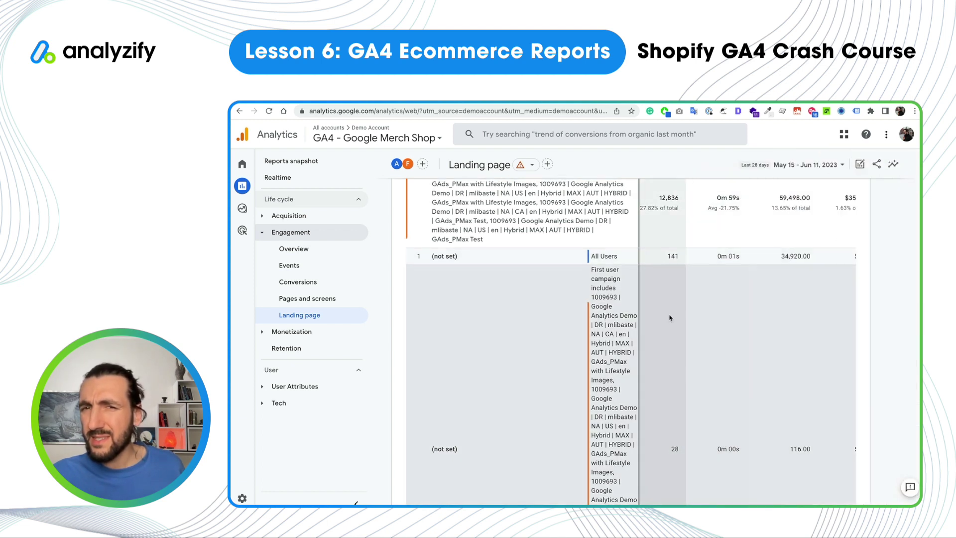
Step: Highlight the New users totals of All Users and of the First user campaign comparison in the landing page table
{"action": "scroll", "coordinate": [666, 317], "scroll_direction": "up", "scroll_amount": 1}
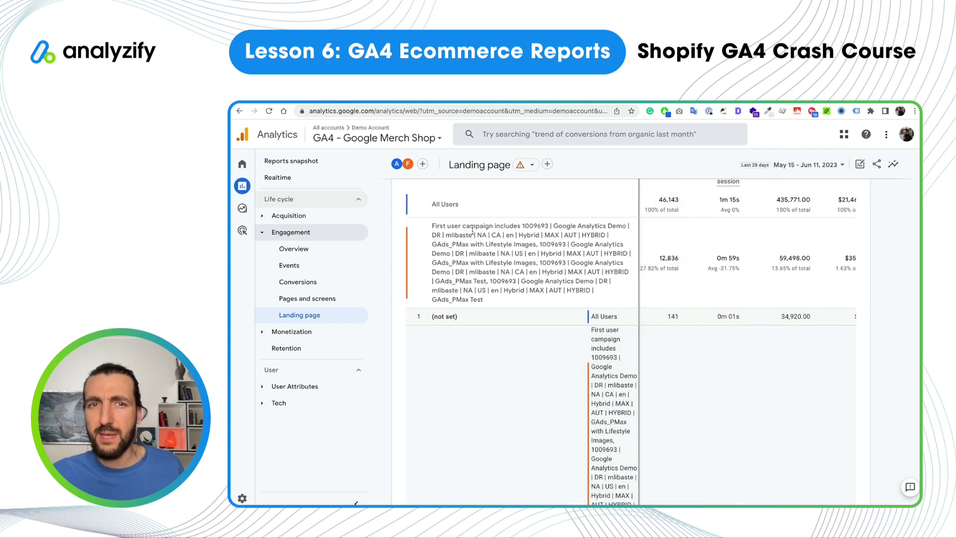
{"action": "scroll", "coordinate": [518, 272], "scroll_direction": "up", "scroll_amount": 1}
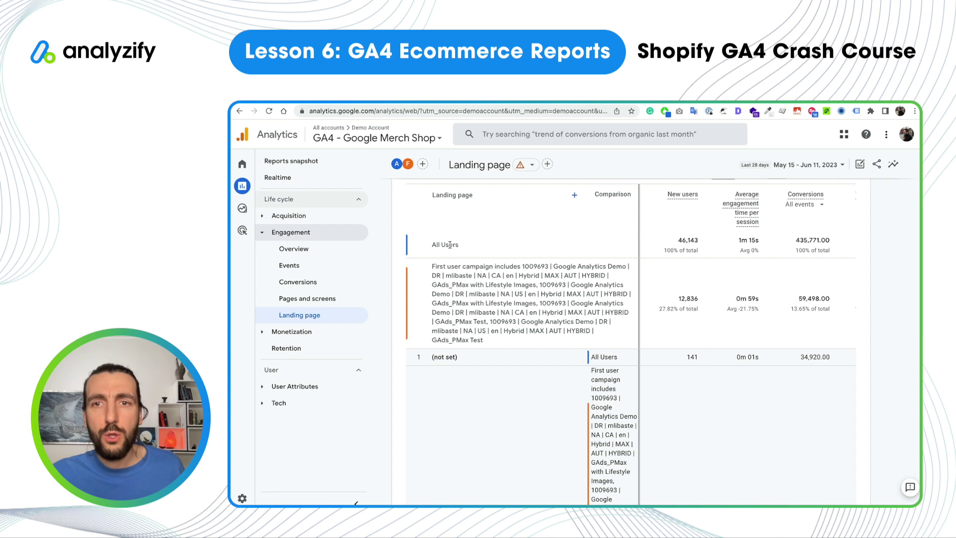
{"action": "left_click_drag", "start_coordinate": [678, 240], "coordinate": [694, 241]}
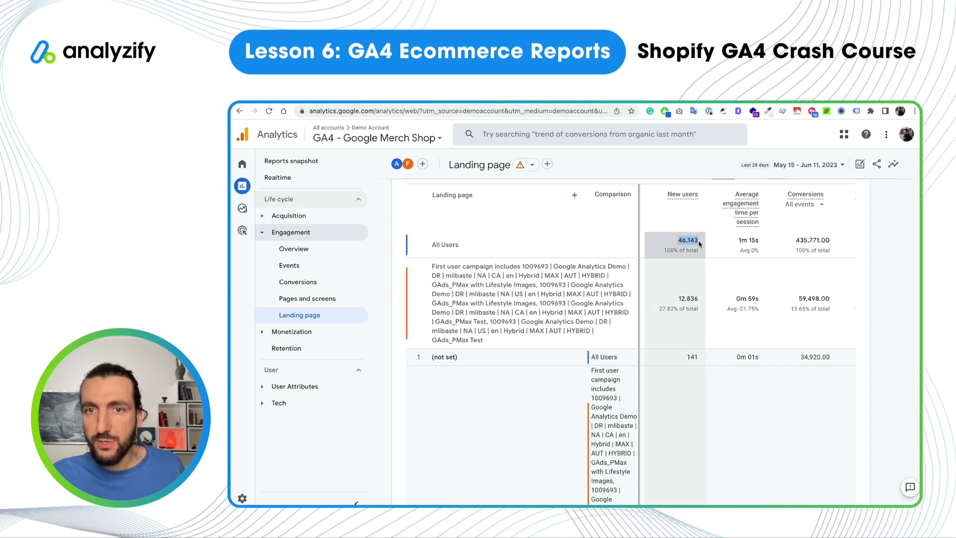
{"action": "triple_click", "coordinate": [530, 275]}
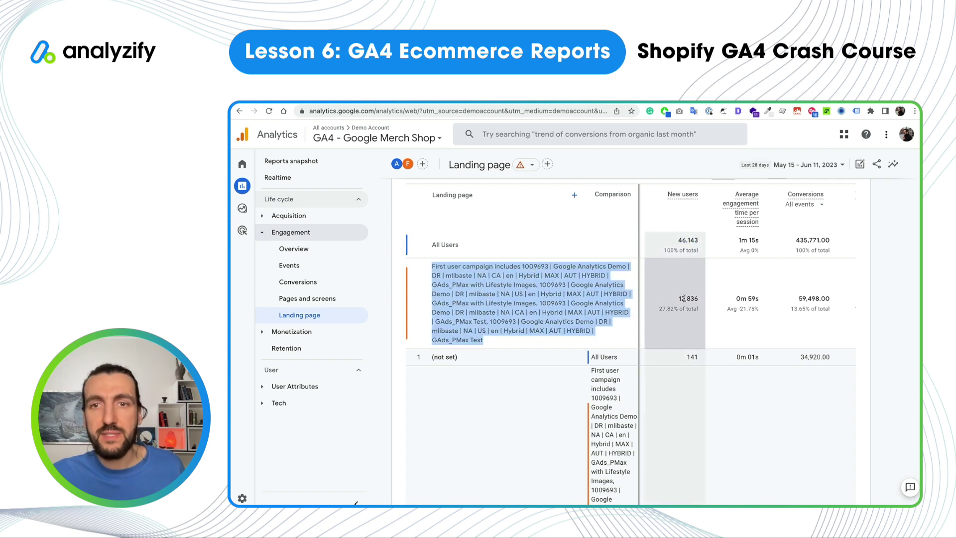
{"action": "left_click_drag", "start_coordinate": [677, 298], "coordinate": [700, 299]}
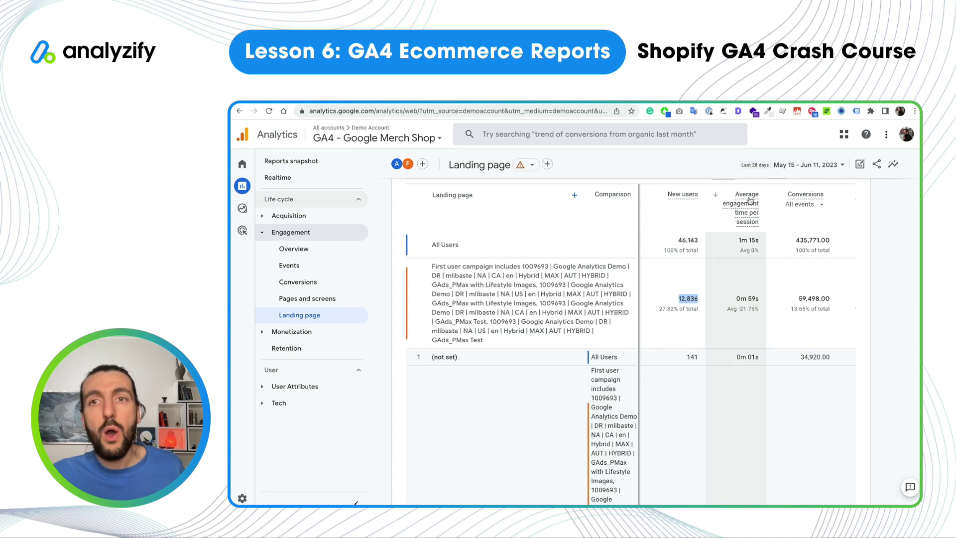
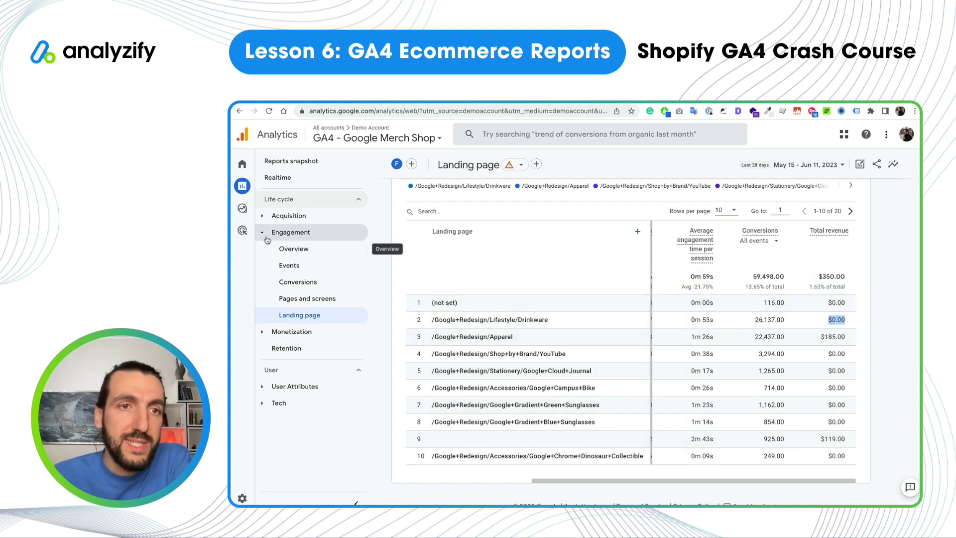
Step: Open the Monetization overview report and remove the First user campaign comparison from it
{"action": "left_click", "coordinate": [287, 234]}
{"action": "left_click", "coordinate": [293, 249]}
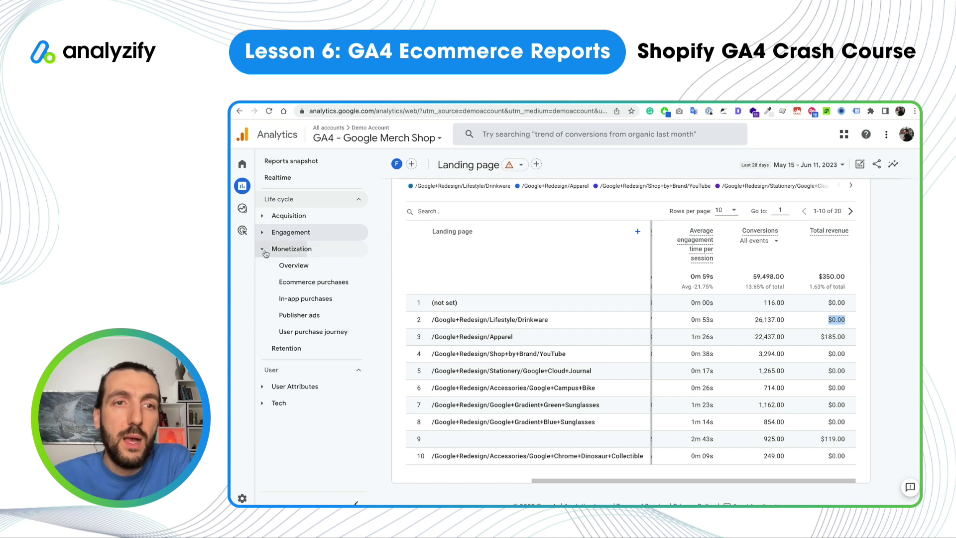
{"action": "left_click", "coordinate": [302, 270]}
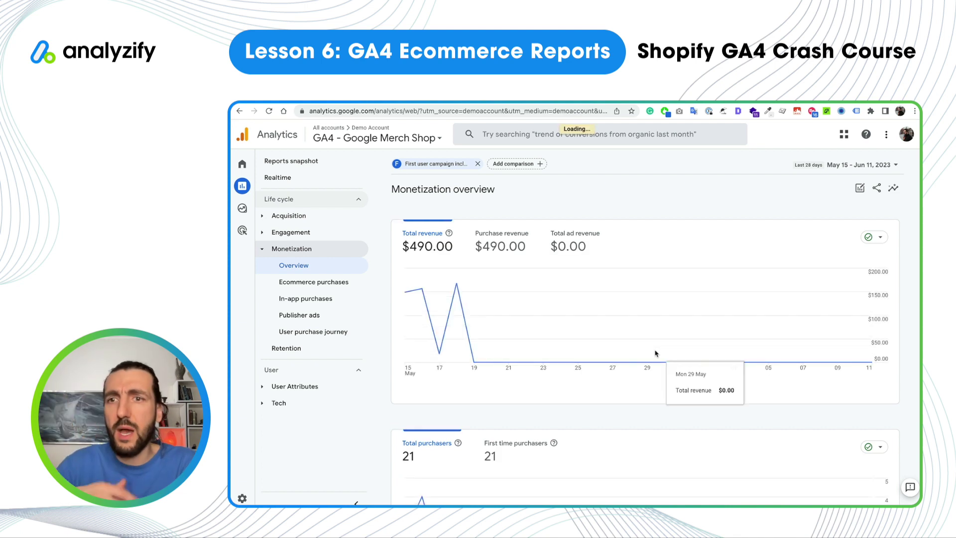
{"action": "scroll", "coordinate": [598, 279], "scroll_direction": "down", "scroll_amount": 7}
{"action": "scroll", "coordinate": [534, 182], "scroll_direction": "up", "scroll_amount": 7}
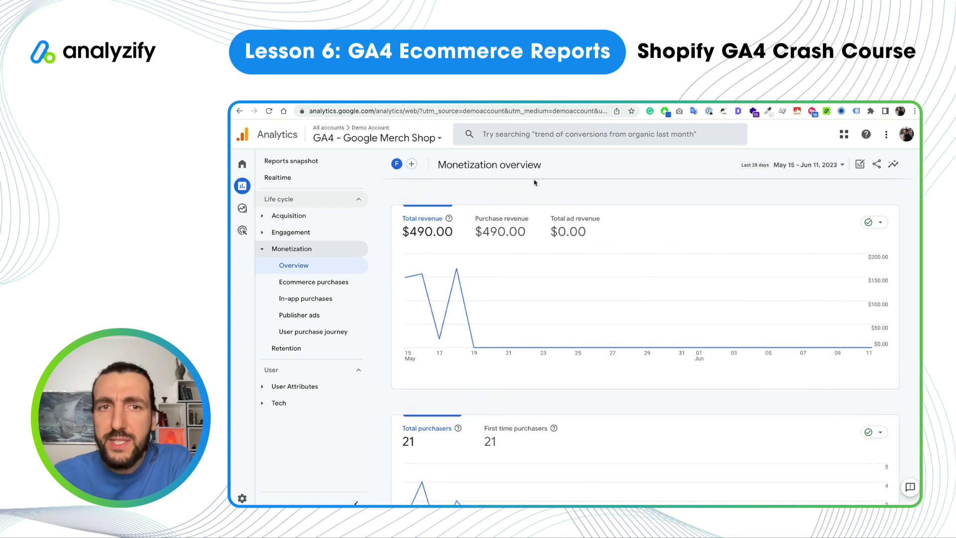
{"action": "mouse_move", "coordinate": [398, 167]}
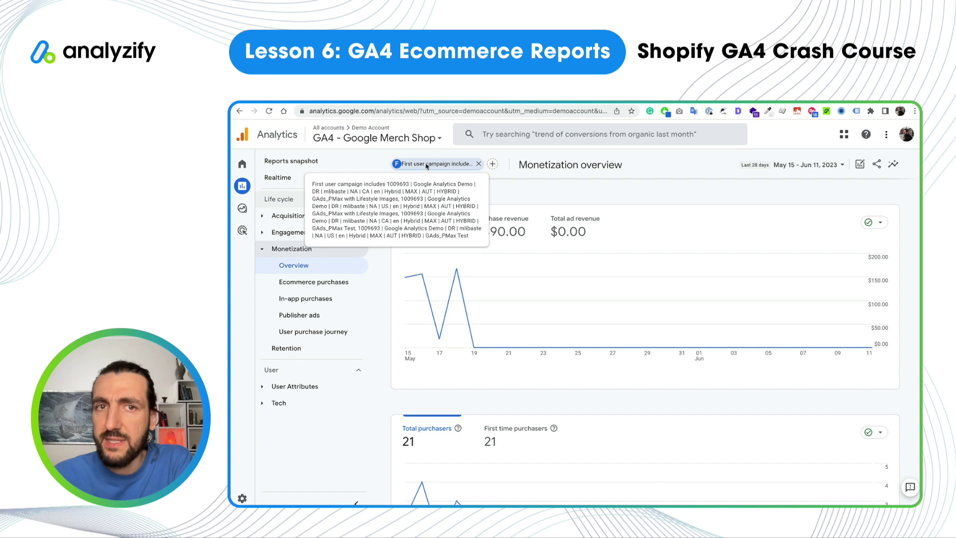
{"action": "left_click", "coordinate": [478, 164]}
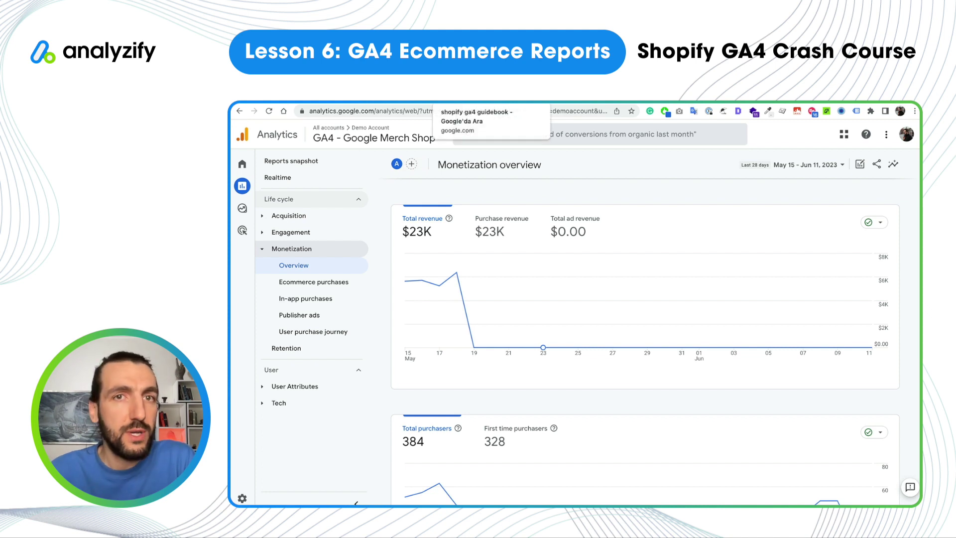
Step: Switch to the Google results for shopify ga4 guidebook and open analyzify.com's Shopify GA4 Guidebook
{"action": "key", "text": "Return"}
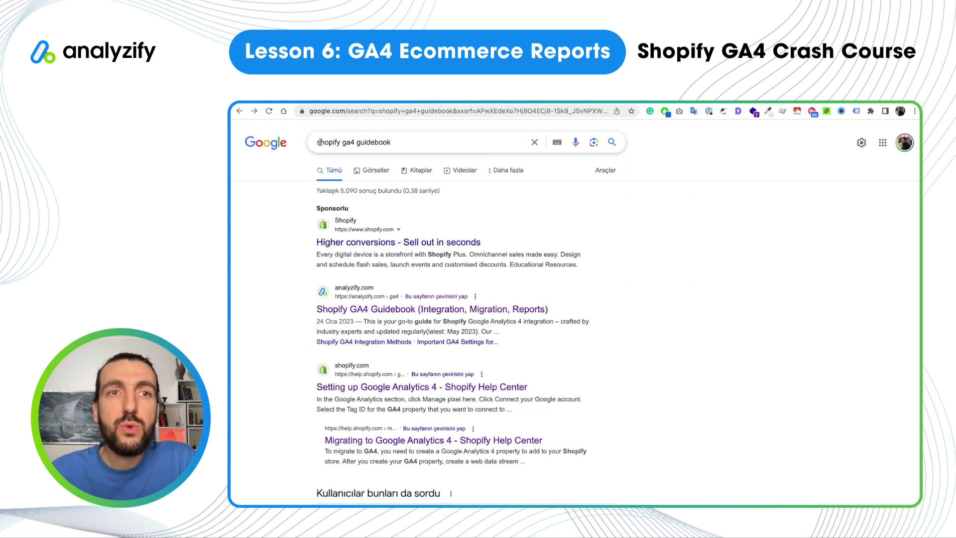
{"action": "left_click_drag", "start_coordinate": [317, 142], "coordinate": [399, 144]}
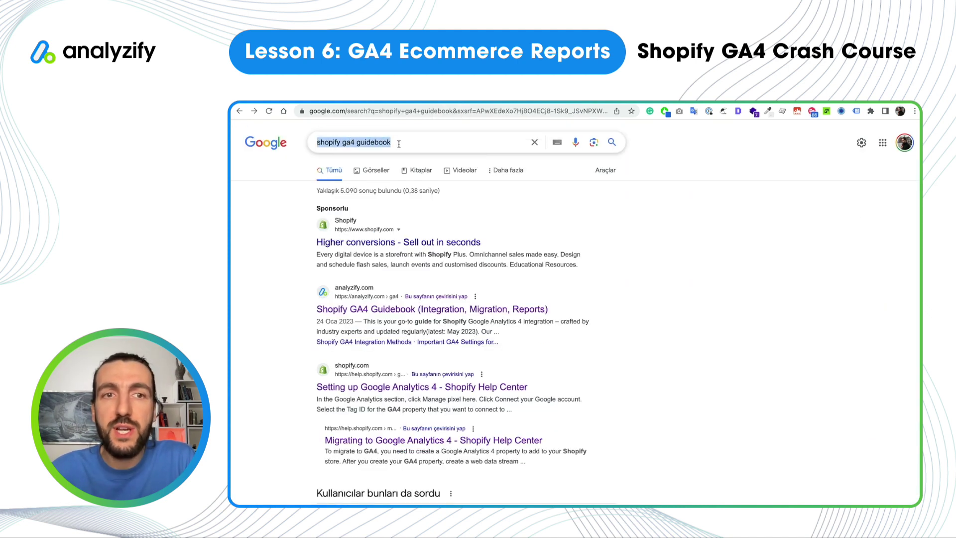
{"action": "scroll", "coordinate": [487, 235], "scroll_direction": "down", "scroll_amount": 3}
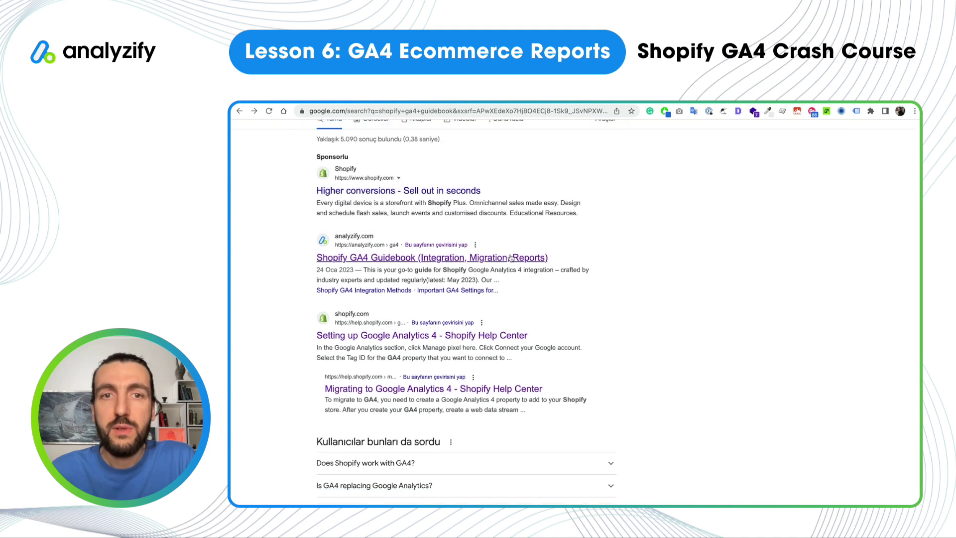
{"action": "left_click", "coordinate": [386, 215]}
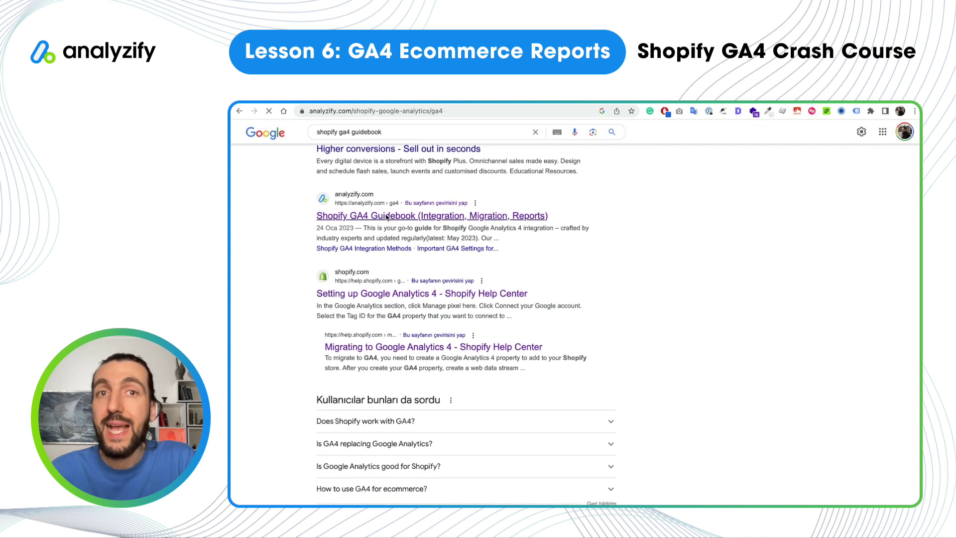
Step: Go to the guidebook's GA4 Ecommerce Reports section and highlight the navigation path given under Traffic & Attribution Reports
{"action": "scroll", "coordinate": [638, 361], "scroll_direction": "down", "scroll_amount": 5}
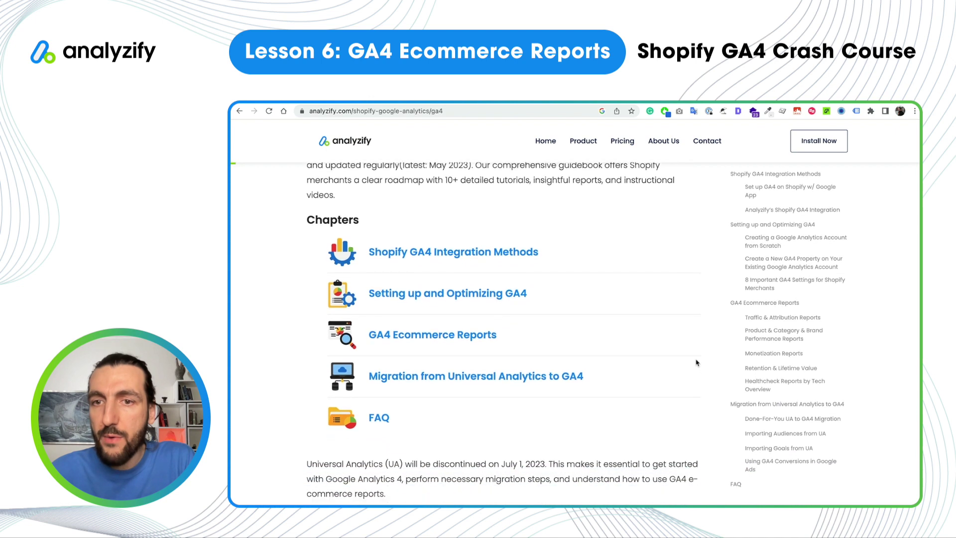
{"action": "left_click", "coordinate": [739, 305]}
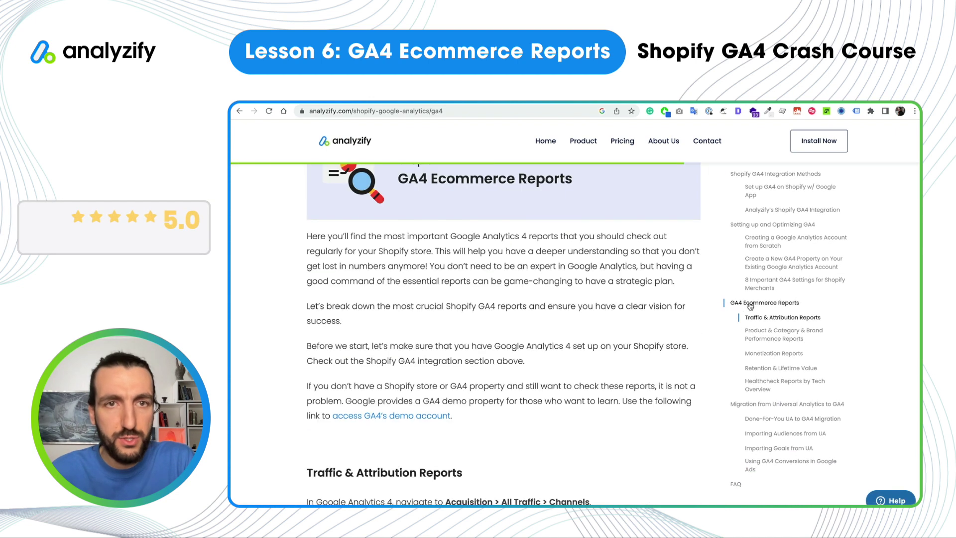
{"action": "scroll", "coordinate": [537, 297], "scroll_direction": "down", "scroll_amount": 6}
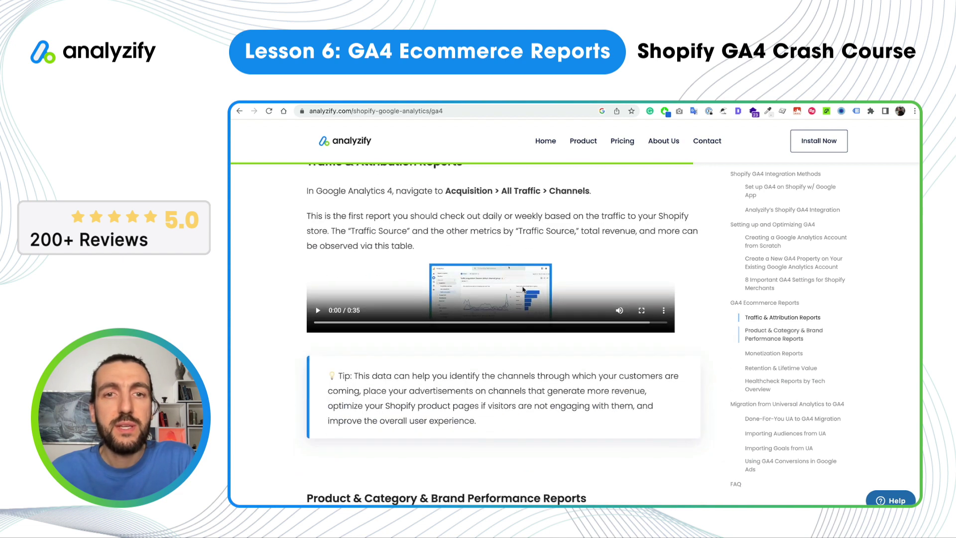
{"action": "left_click_drag", "start_coordinate": [480, 193], "coordinate": [576, 193]}
Step: Read on through the guidebook's performance report sections and play the video under Monetization Reports
{"action": "scroll", "coordinate": [545, 251], "scroll_direction": "down", "scroll_amount": 4}
{"action": "scroll", "coordinate": [531, 282], "scroll_direction": "down", "scroll_amount": 4}
{"action": "scroll", "coordinate": [468, 285], "scroll_direction": "down", "scroll_amount": 5}
{"action": "scroll", "coordinate": [468, 285], "scroll_direction": "down", "scroll_amount": 11}
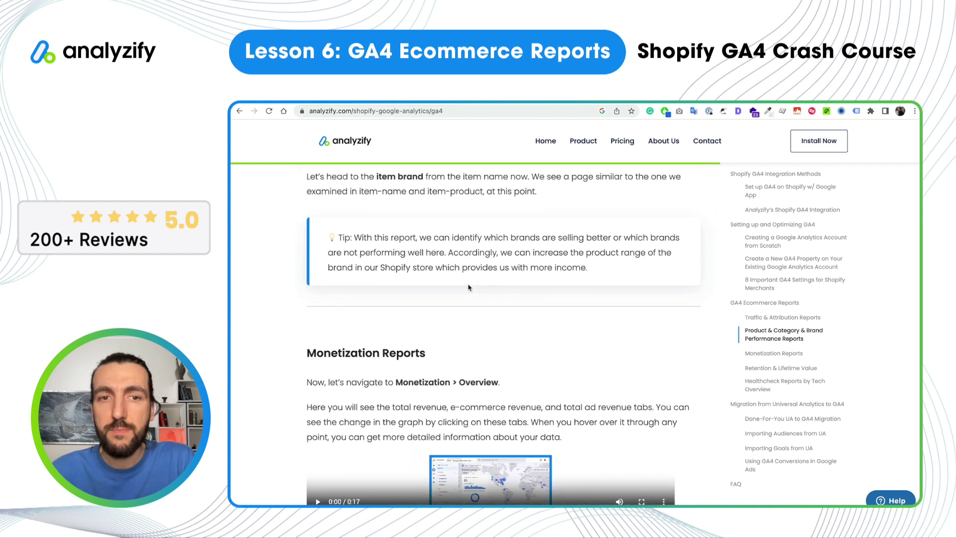
{"action": "left_click", "coordinate": [318, 329]}
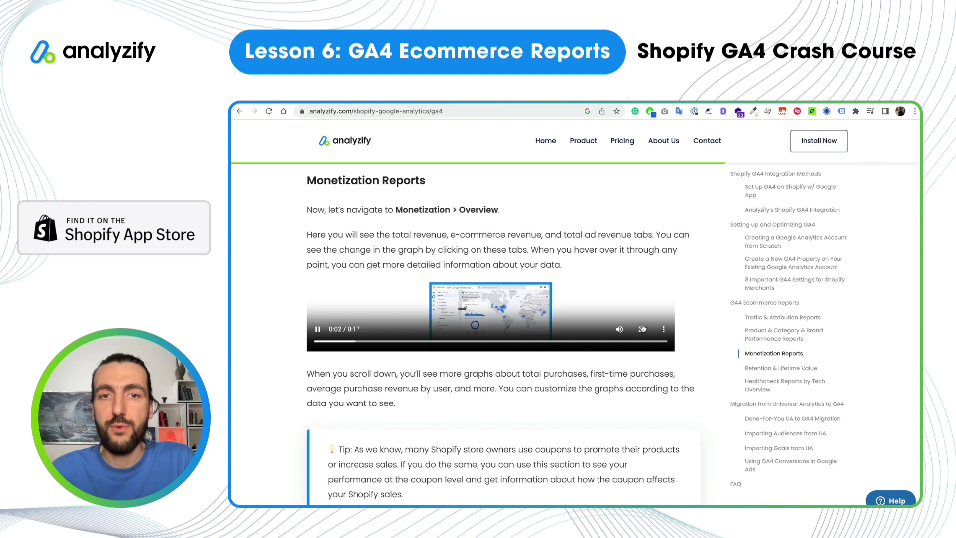
{"action": "scroll", "coordinate": [687, 321], "scroll_direction": "down", "scroll_amount": 3}
{"action": "scroll", "coordinate": [689, 324], "scroll_direction": "down", "scroll_amount": 5}
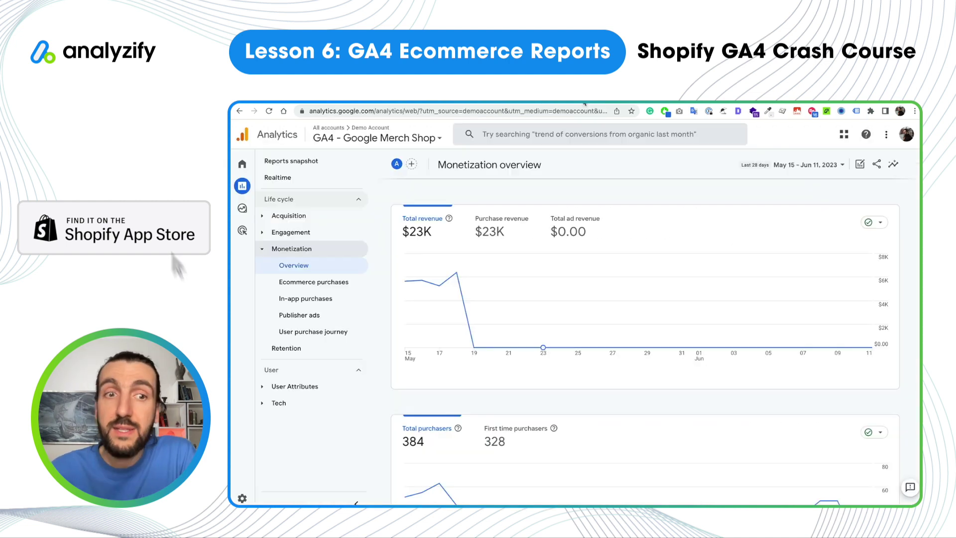
Step: Switch back to Google Analytics and open the Traffic acquisition report in the Acquisition section
{"action": "left_click", "coordinate": [263, 248]}
{"action": "left_click", "coordinate": [263, 216]}
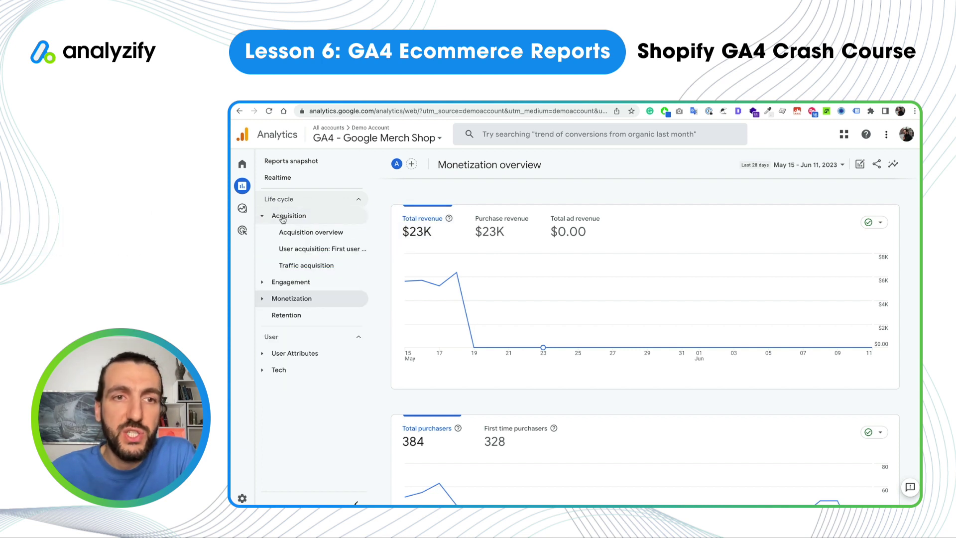
{"action": "left_click", "coordinate": [317, 267]}
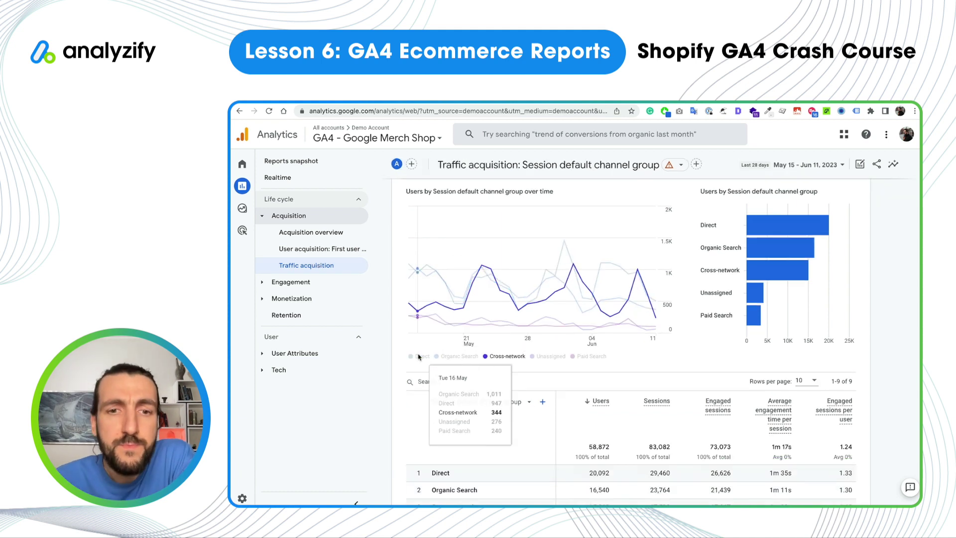
Step: Change the Traffic acquisition table's primary dimension to Session source / medium
{"action": "scroll", "coordinate": [469, 253], "scroll_direction": "down", "scroll_amount": 4}
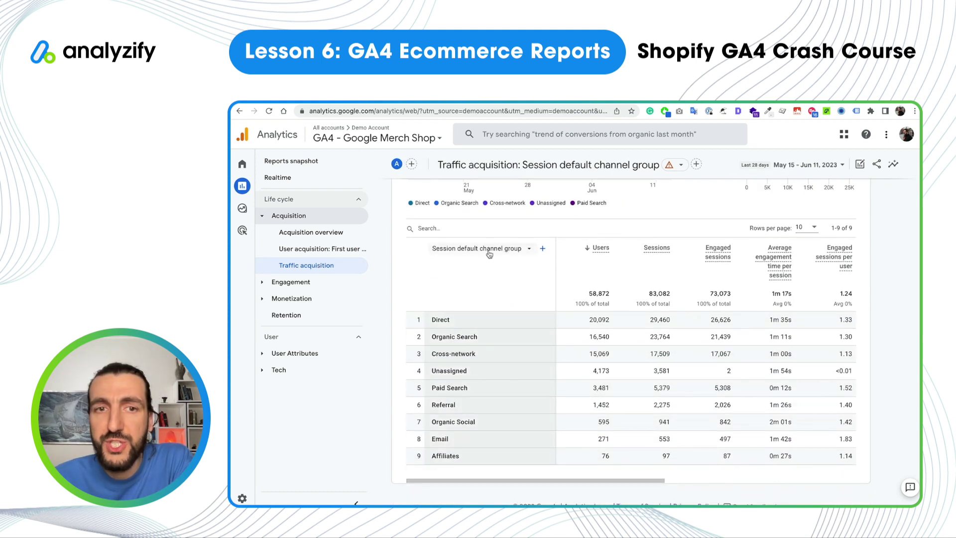
{"action": "left_click", "coordinate": [487, 250]}
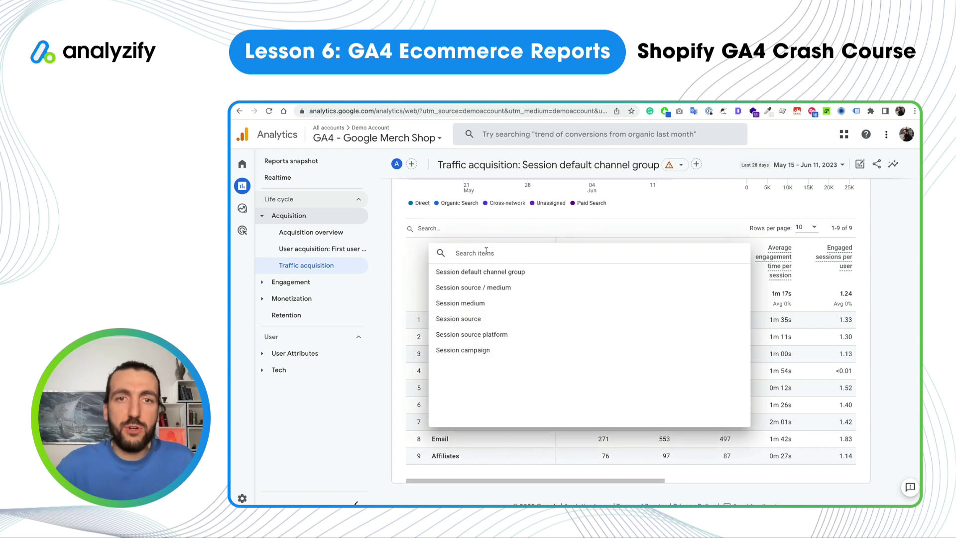
{"action": "left_click", "coordinate": [465, 287]}
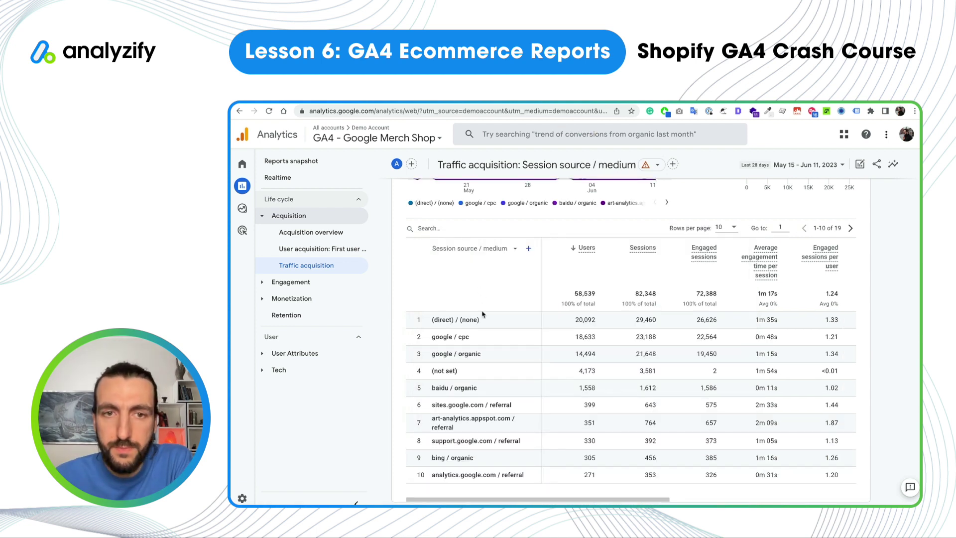
Step: Highlight the google / cpc, google / organic and (direct) / (none) entries in the source / medium table
{"action": "left_click_drag", "start_coordinate": [432, 338], "coordinate": [468, 338]}
{"action": "left_click", "coordinate": [469, 338]}
{"action": "double_click", "coordinate": [463, 337]}
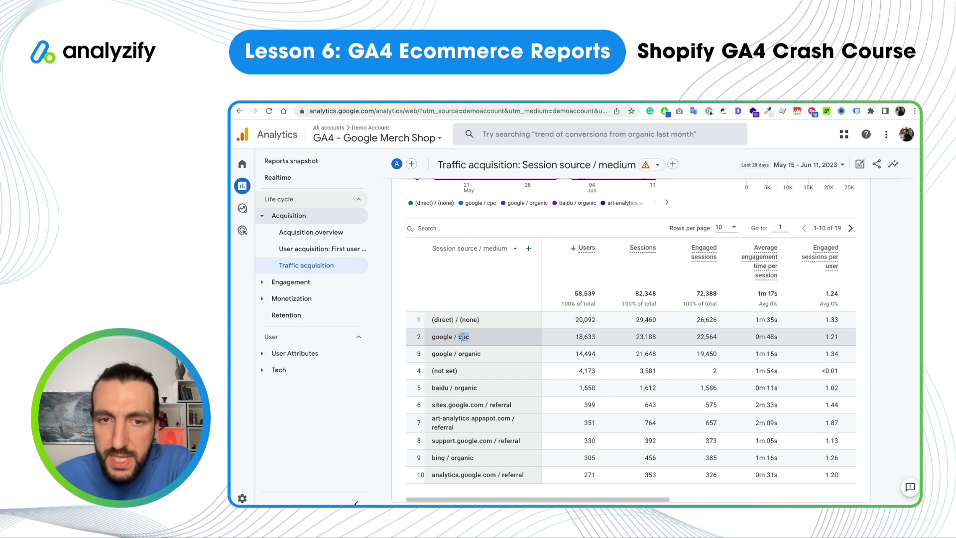
{"action": "double_click", "coordinate": [466, 354]}
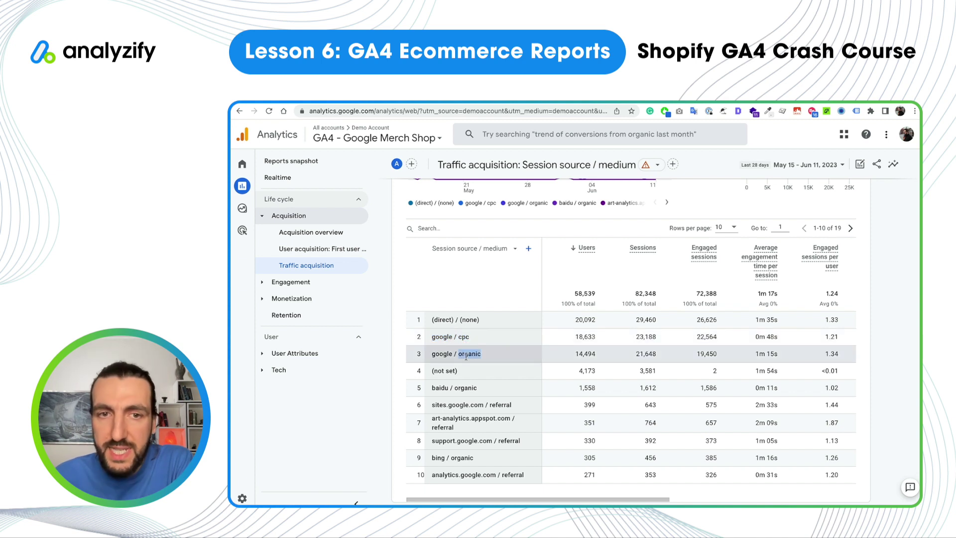
{"action": "triple_click", "coordinate": [455, 320]}
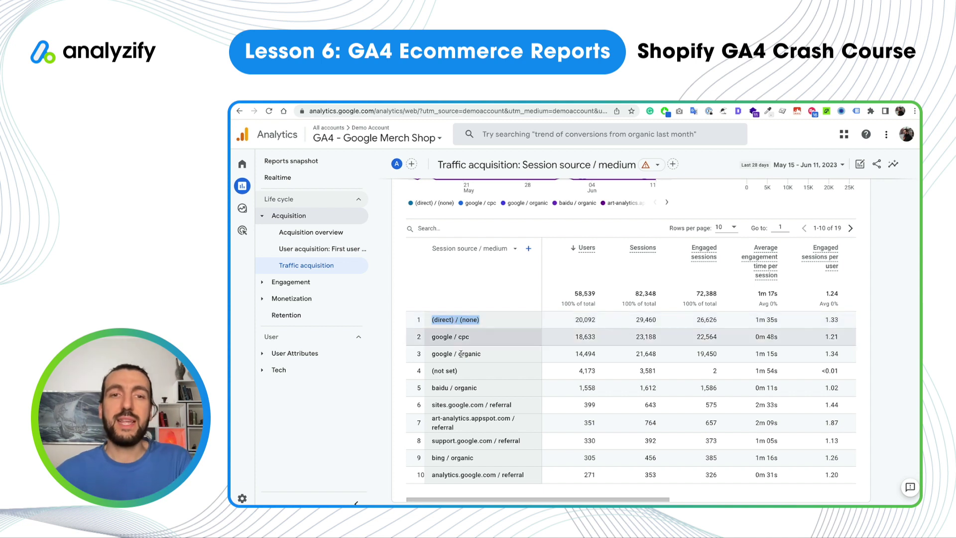
{"action": "left_click", "coordinate": [447, 380]}
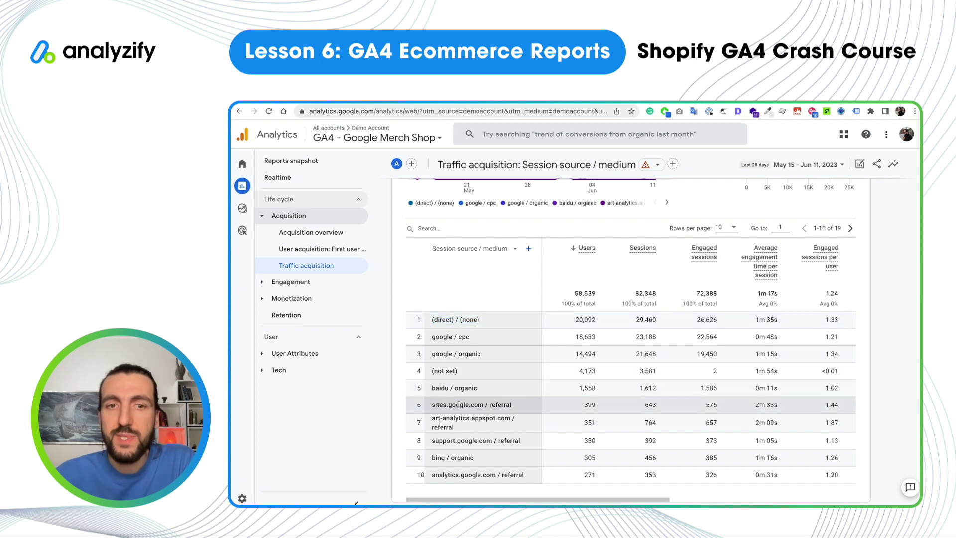
Step: Examine users, sessions and engagement by session source / medium across the report's charts and table
{"action": "scroll", "coordinate": [475, 389], "scroll_direction": "down", "scroll_amount": 1}
{"action": "scroll", "coordinate": [479, 371], "scroll_direction": "up", "scroll_amount": 3}
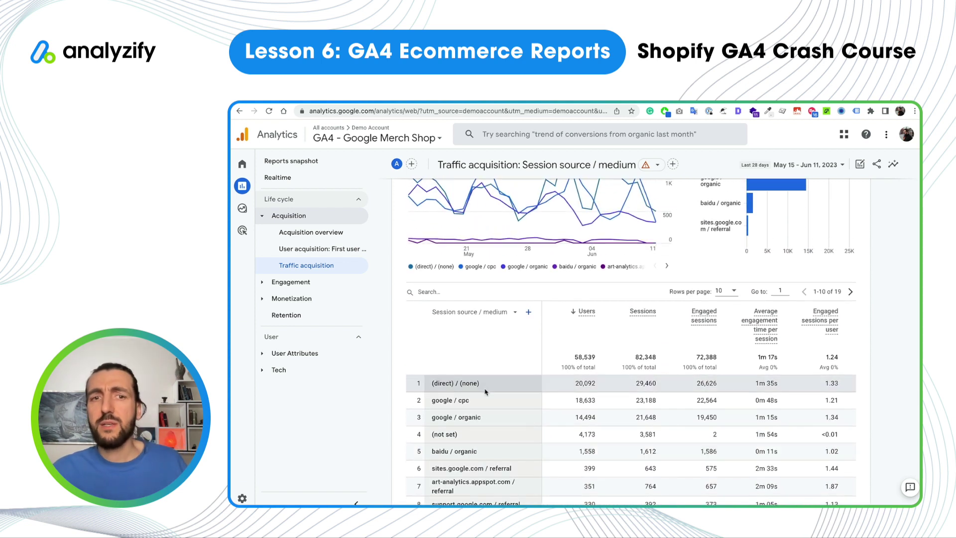
{"action": "scroll", "coordinate": [483, 384], "scroll_direction": "down", "scroll_amount": 1}
{"action": "scroll", "coordinate": [485, 391], "scroll_direction": "down", "scroll_amount": 2}
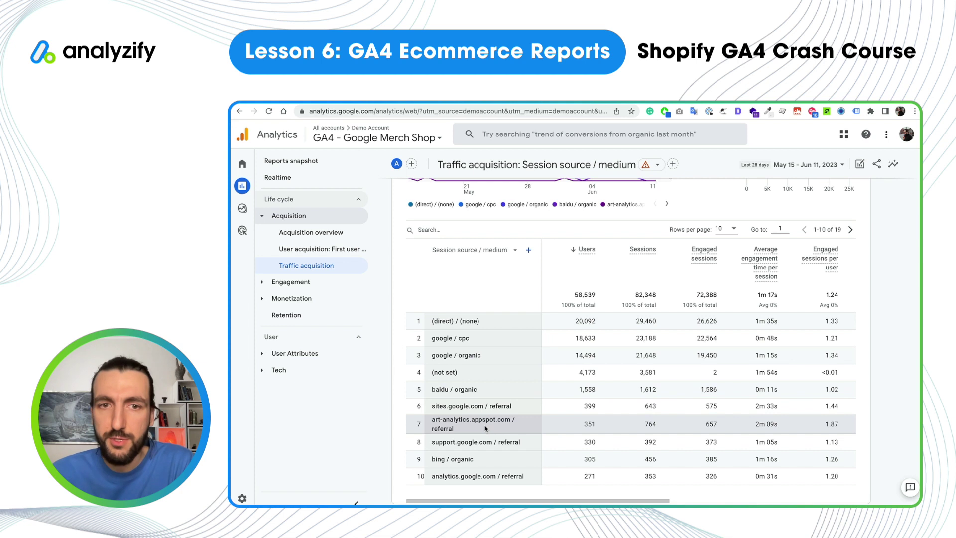
{"action": "scroll", "coordinate": [458, 409], "scroll_direction": "down", "scroll_amount": 1}
{"action": "mouse_move", "coordinate": [431, 319]}
{"action": "left_mouse_down"}
{"action": "mouse_move", "coordinate": [447, 318]}
{"action": "mouse_move", "coordinate": [429, 320]}
{"action": "left_mouse_up"}
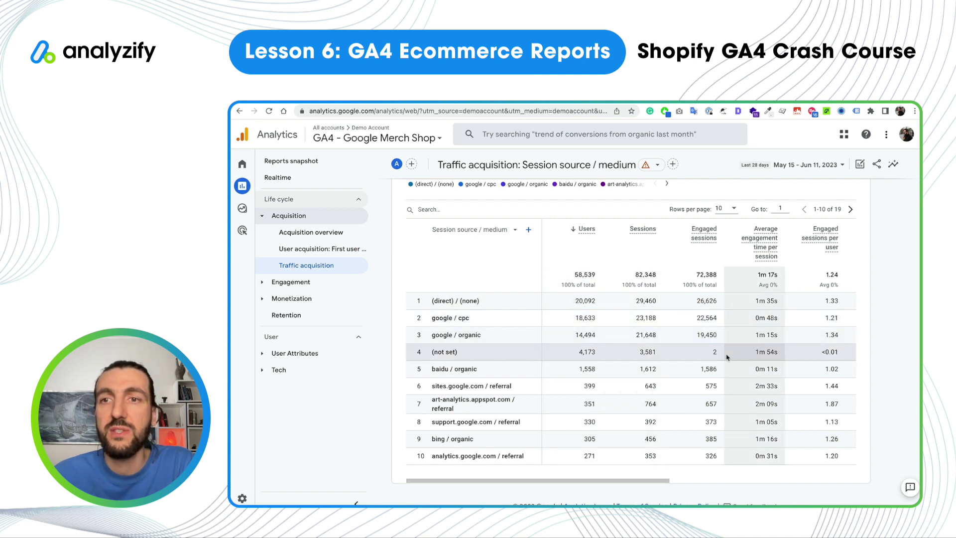
{"action": "scroll", "coordinate": [816, 347], "scroll_direction": "up", "scroll_amount": 5}
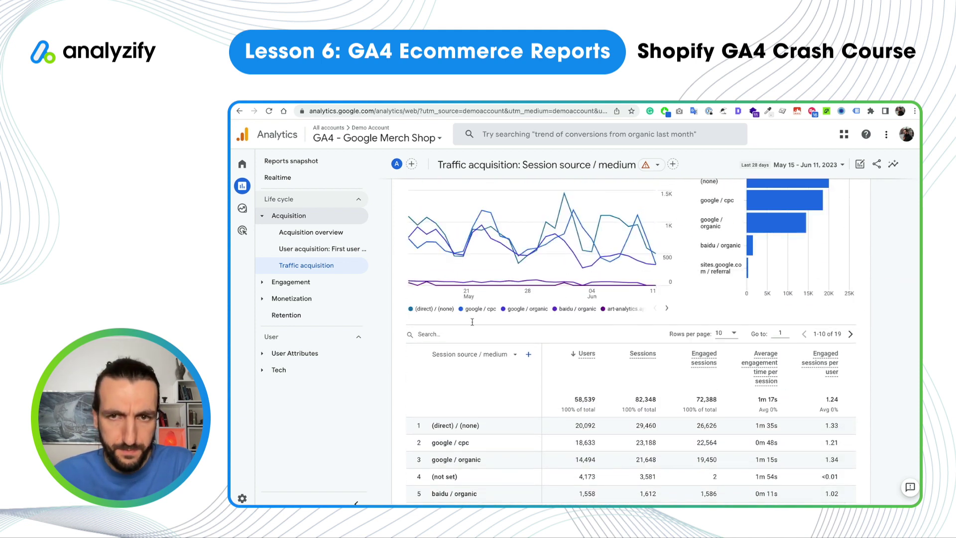
{"action": "scroll", "coordinate": [671, 258], "scroll_direction": "up", "scroll_amount": 1}
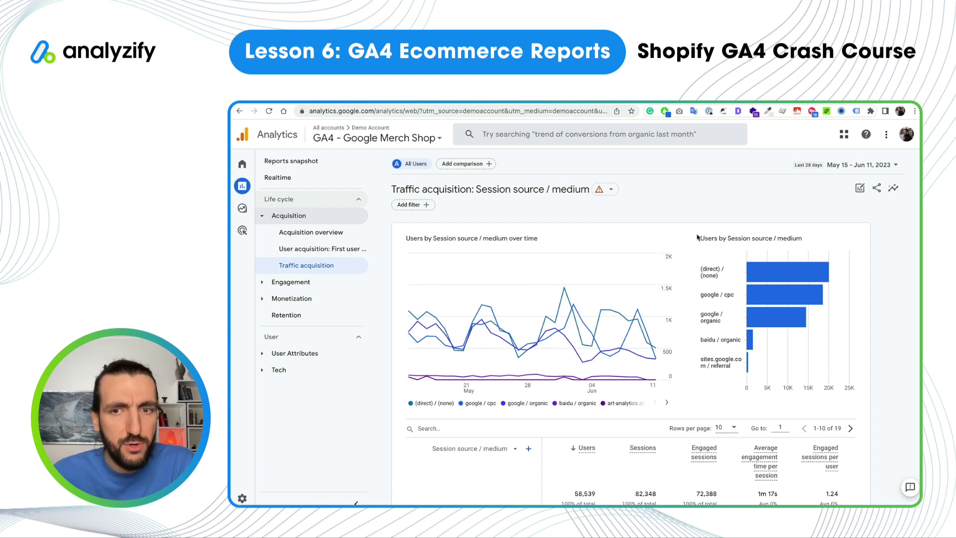
{"action": "scroll", "coordinate": [698, 238], "scroll_direction": "down", "scroll_amount": 5}
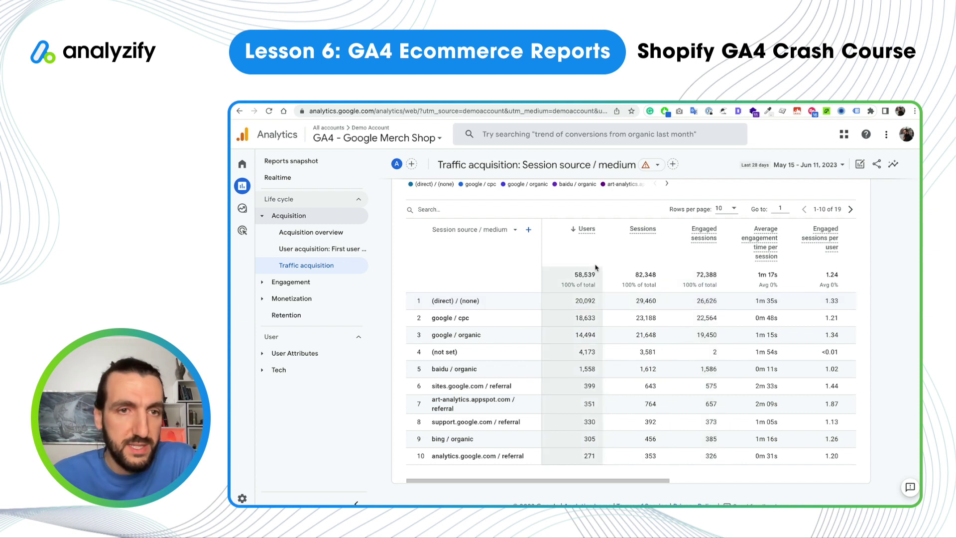
Step: Open the User Attributes overview report
{"action": "left_click", "coordinate": [304, 305]}
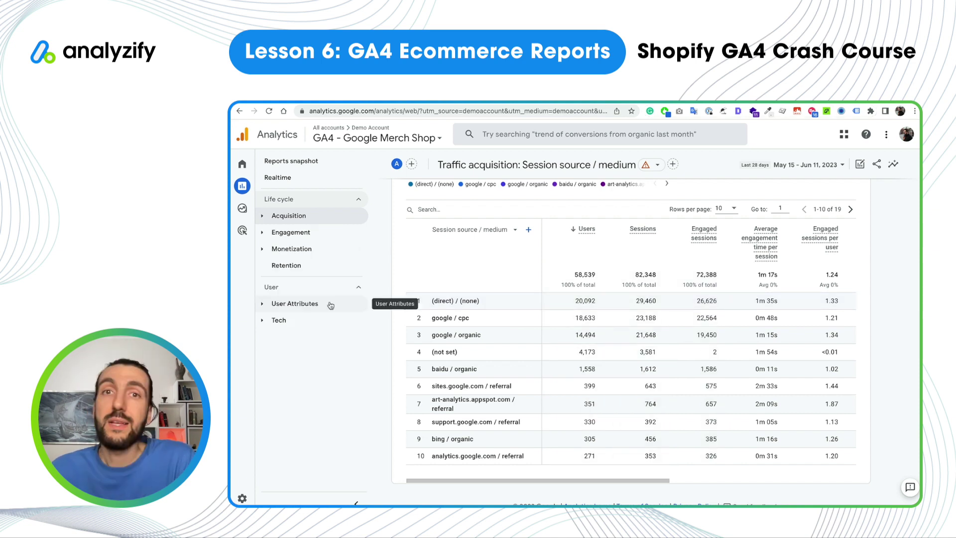
{"action": "left_click", "coordinate": [264, 306]}
{"action": "left_click", "coordinate": [295, 321]}
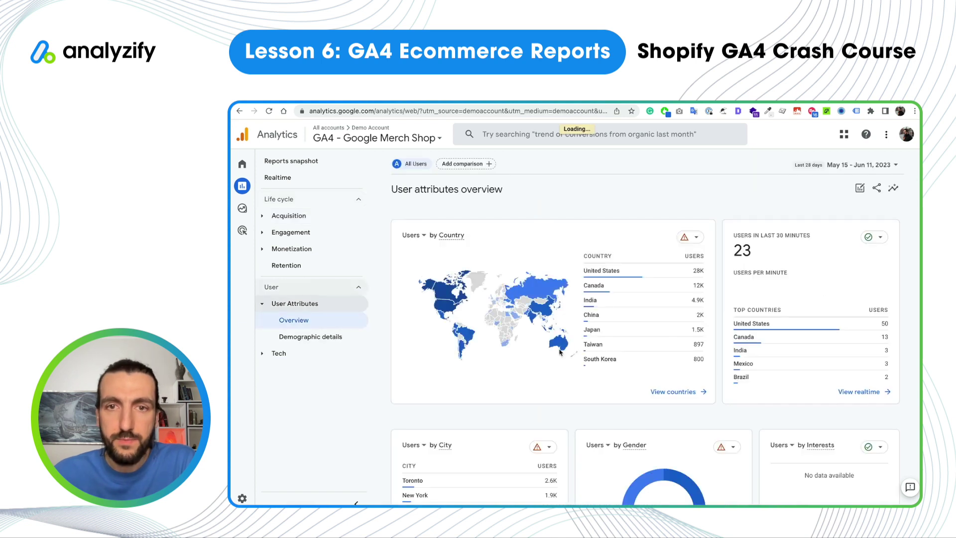
Step: Review the overview's user breakdowns by country, city, gender, interests, age and language
{"action": "scroll", "coordinate": [603, 314], "scroll_direction": "down", "scroll_amount": 1}
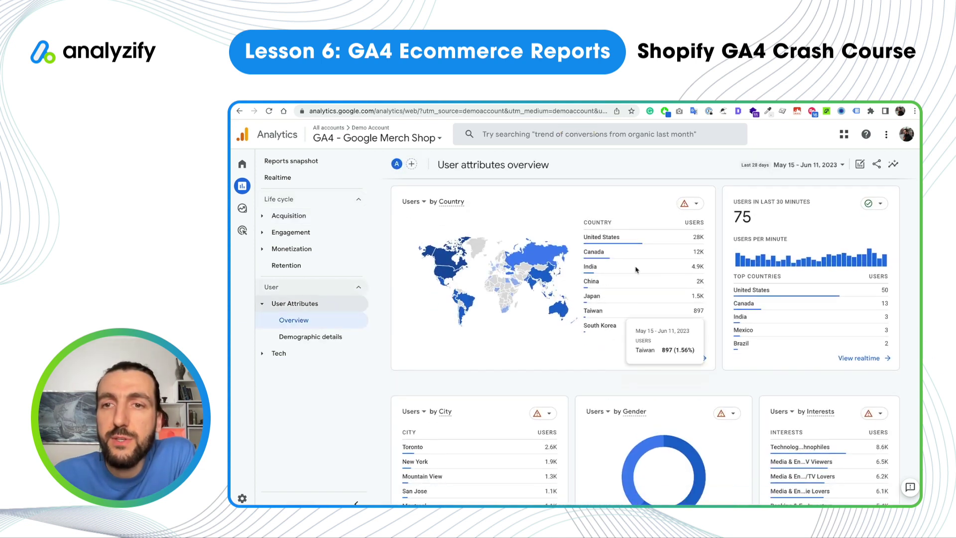
{"action": "scroll", "coordinate": [584, 270], "scroll_direction": "down", "scroll_amount": 3}
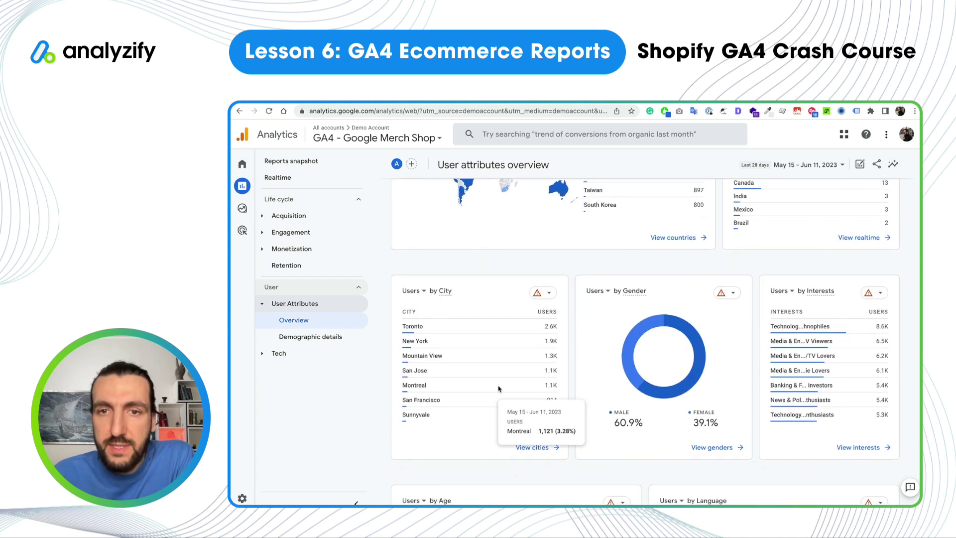
{"action": "scroll", "coordinate": [662, 378], "scroll_direction": "down", "scroll_amount": 4}
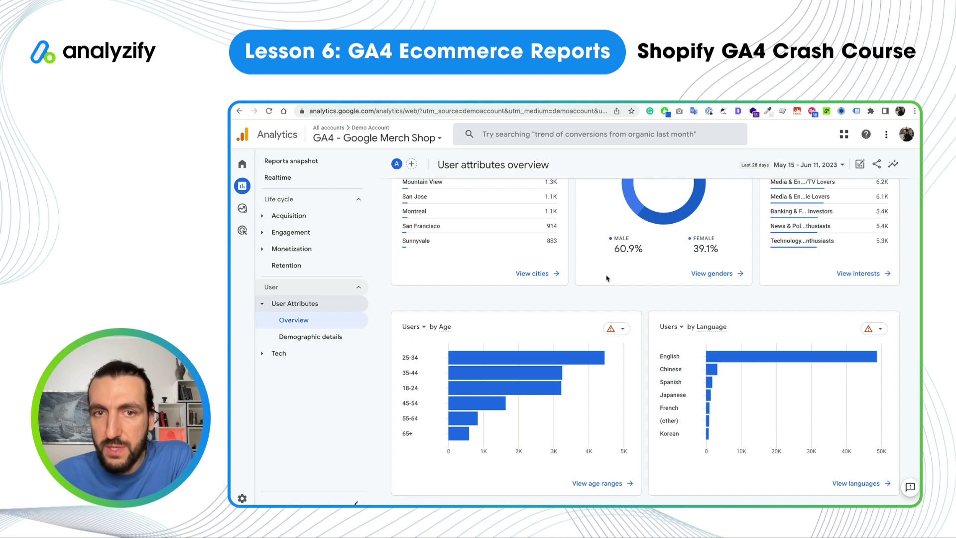
{"action": "scroll", "coordinate": [565, 299], "scroll_direction": "up", "scroll_amount": 1}
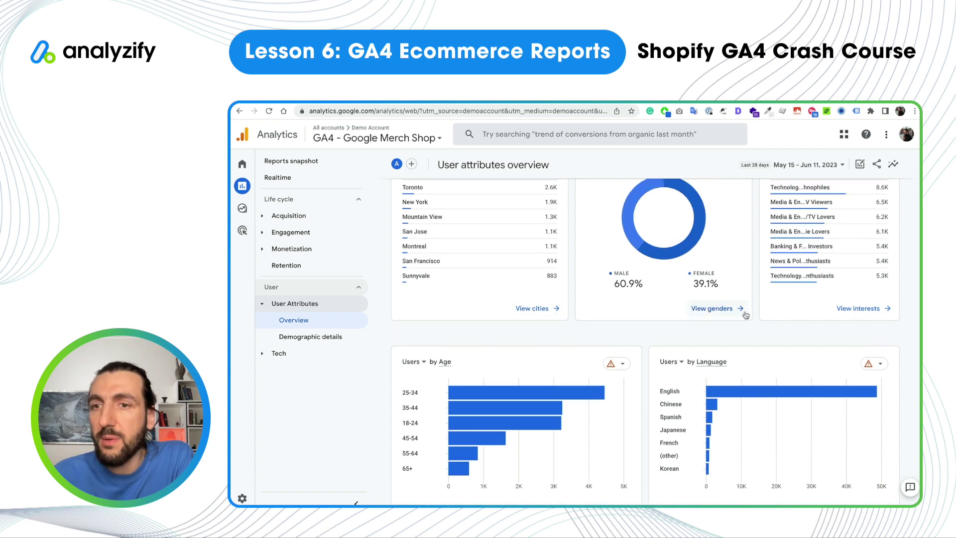
{"action": "scroll", "coordinate": [632, 438], "scroll_direction": "down", "scroll_amount": 1}
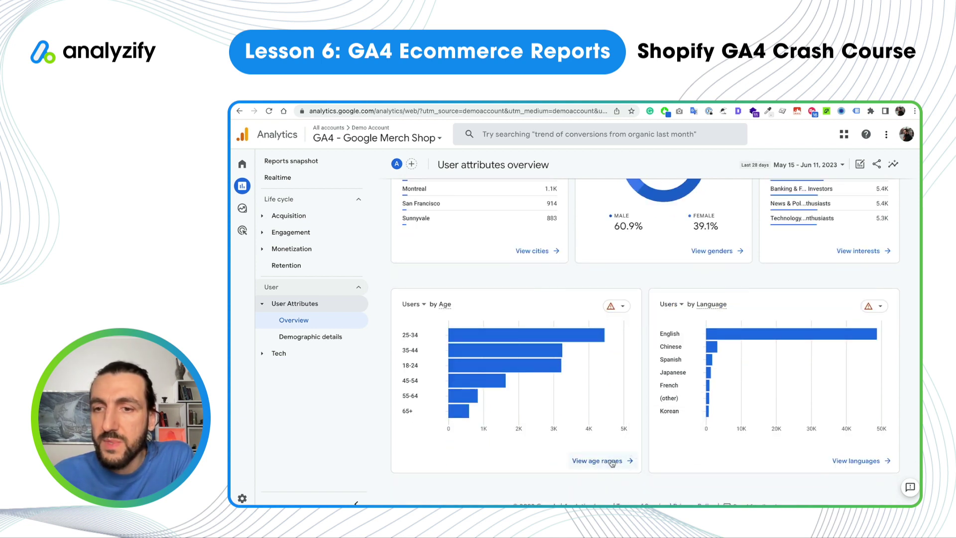
{"action": "mouse_move", "coordinate": [668, 398]}
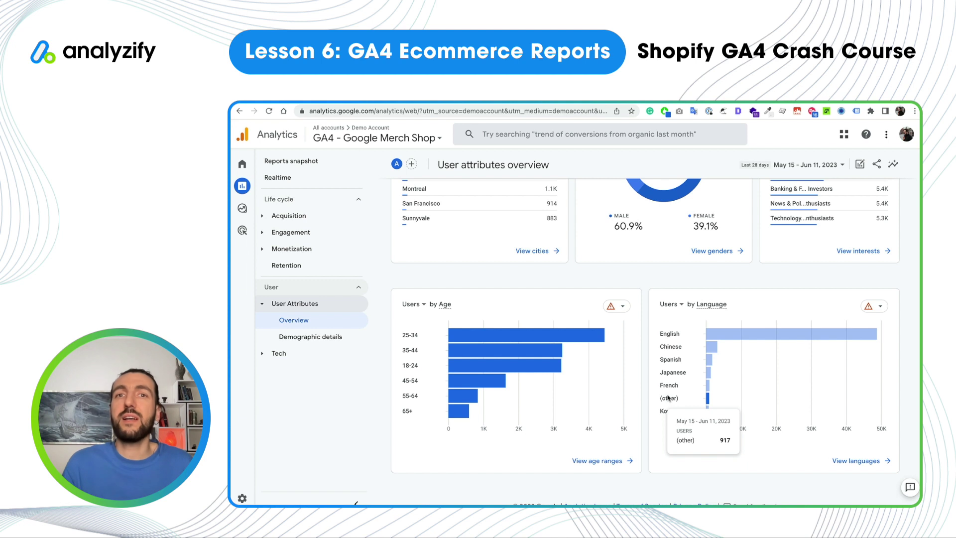
{"action": "scroll", "coordinate": [558, 244], "scroll_direction": "up", "scroll_amount": 2}
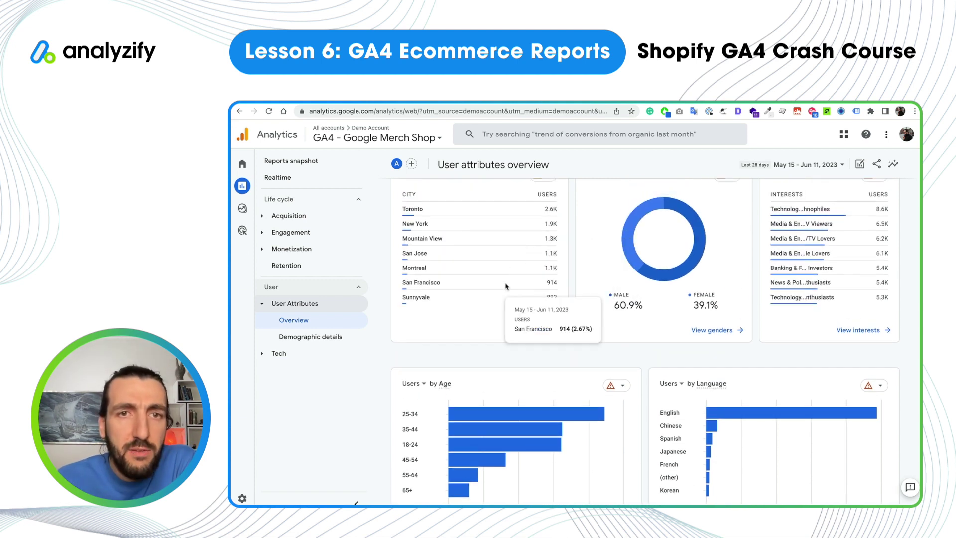
Step: Open the detailed city report and limit its Conversions column to the purchase event
{"action": "left_click", "coordinate": [541, 330]}
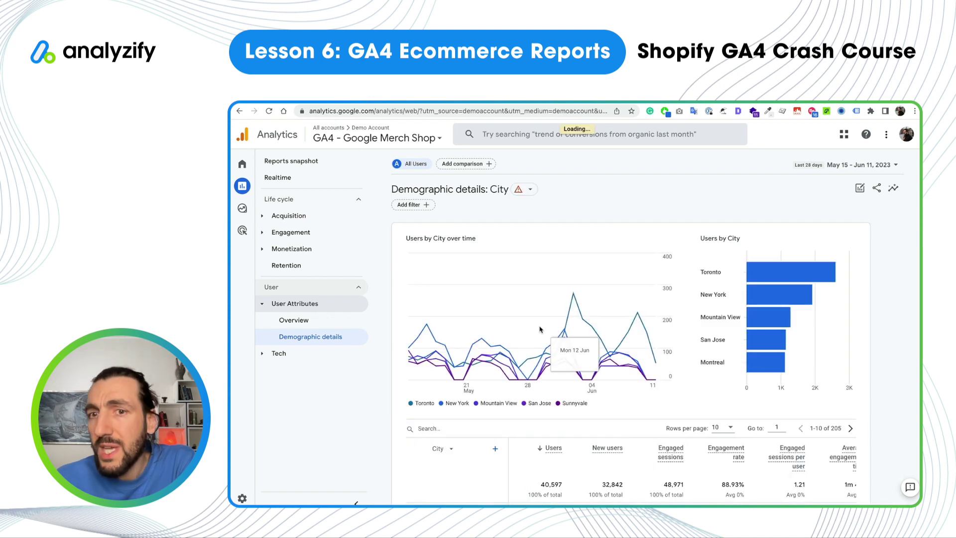
{"action": "scroll", "coordinate": [543, 324], "scroll_direction": "down", "scroll_amount": 4}
{"action": "scroll", "coordinate": [617, 353], "scroll_direction": "right", "scroll_amount": 5}
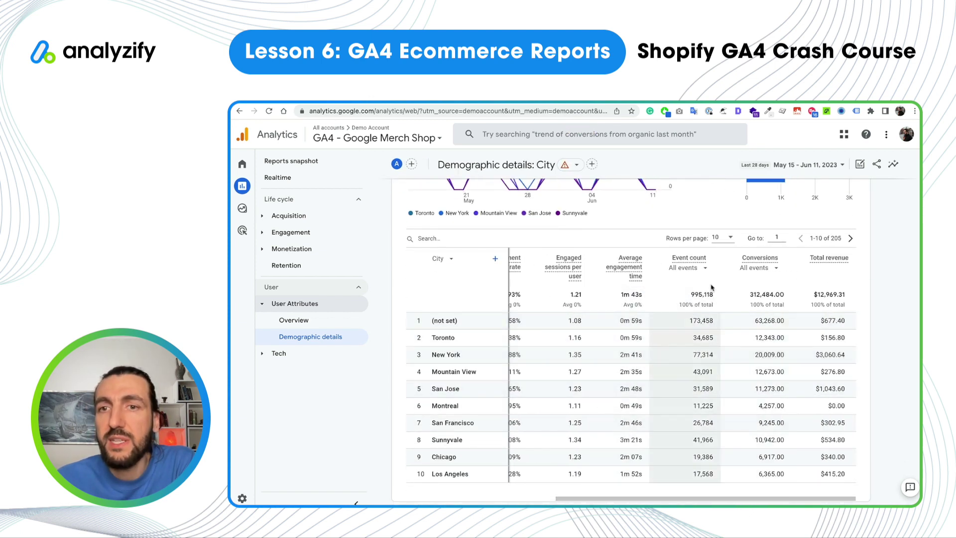
{"action": "left_click", "coordinate": [758, 269]}
{"action": "left_click", "coordinate": [490, 307]}
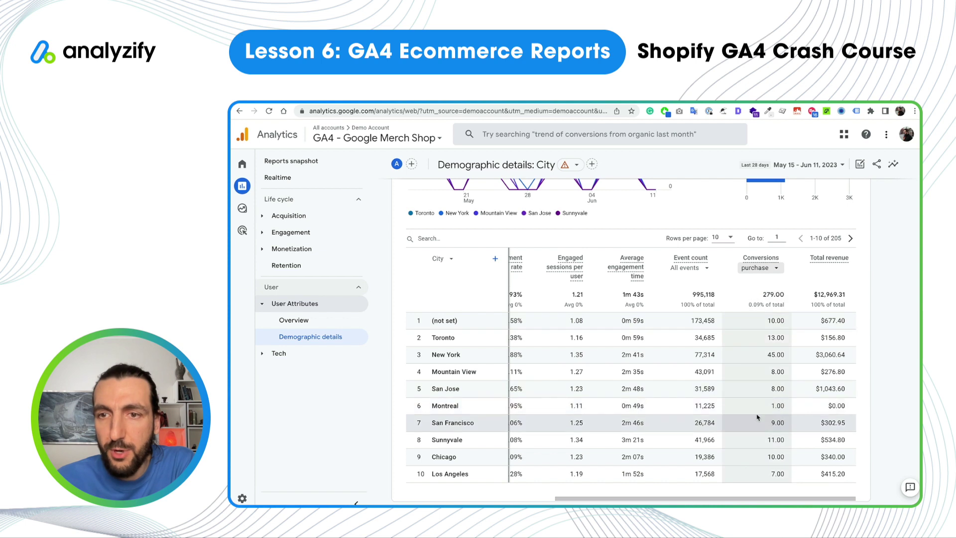
Step: Compare purchases and revenue by city, highlighting New York and Toronto's total revenue, and view the available demographic dimensions
{"action": "scroll", "coordinate": [845, 371], "scroll_direction": "down", "scroll_amount": 1}
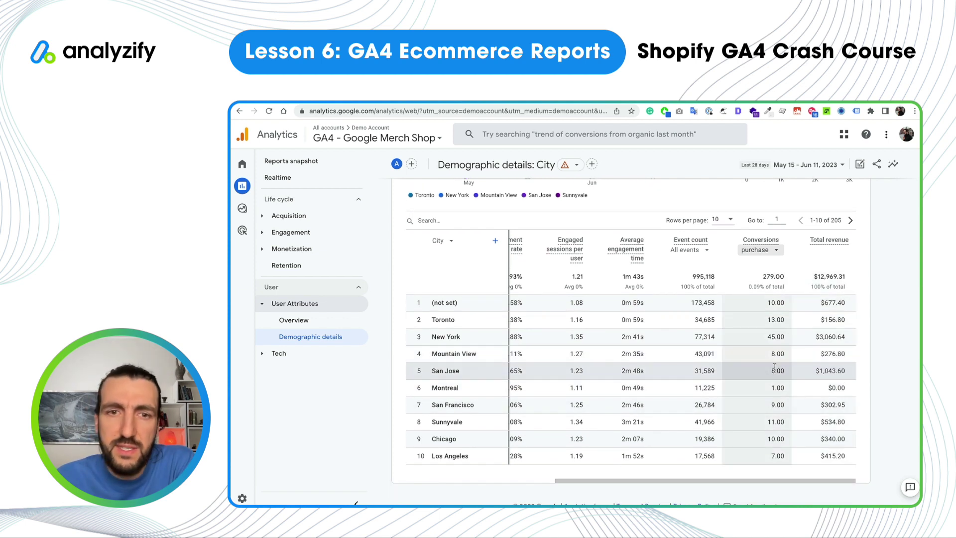
{"action": "left_click_drag", "start_coordinate": [431, 336], "coordinate": [461, 337]}
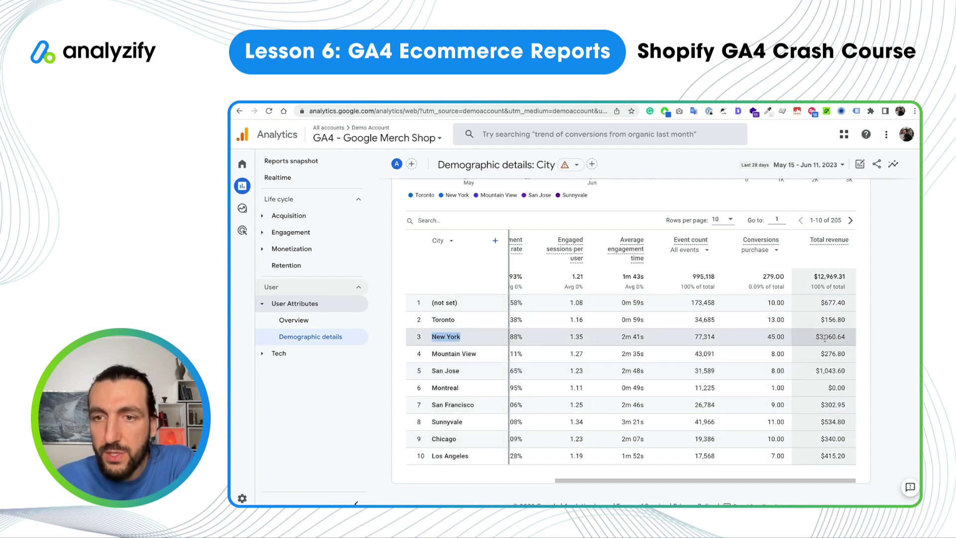
{"action": "left_click_drag", "start_coordinate": [819, 320], "coordinate": [846, 319]}
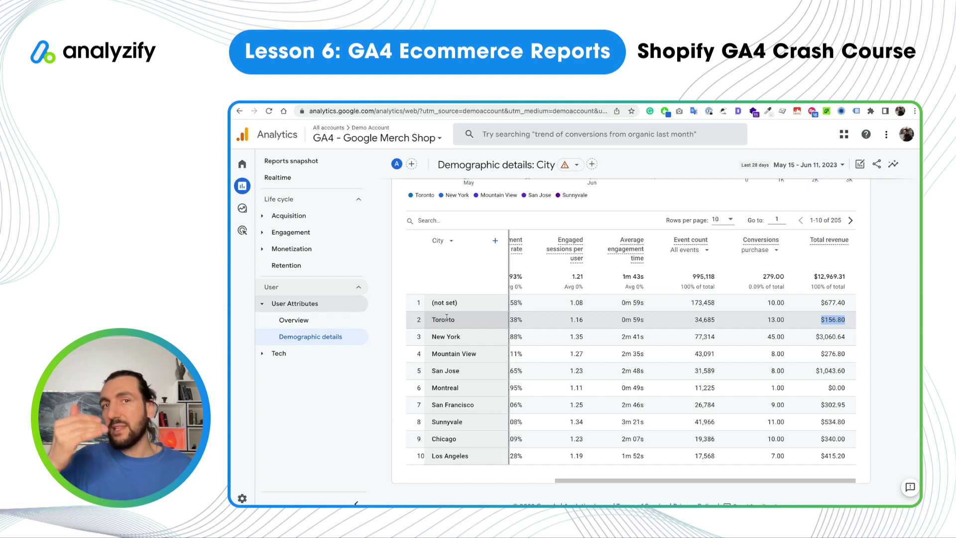
{"action": "left_click", "coordinate": [440, 241]}
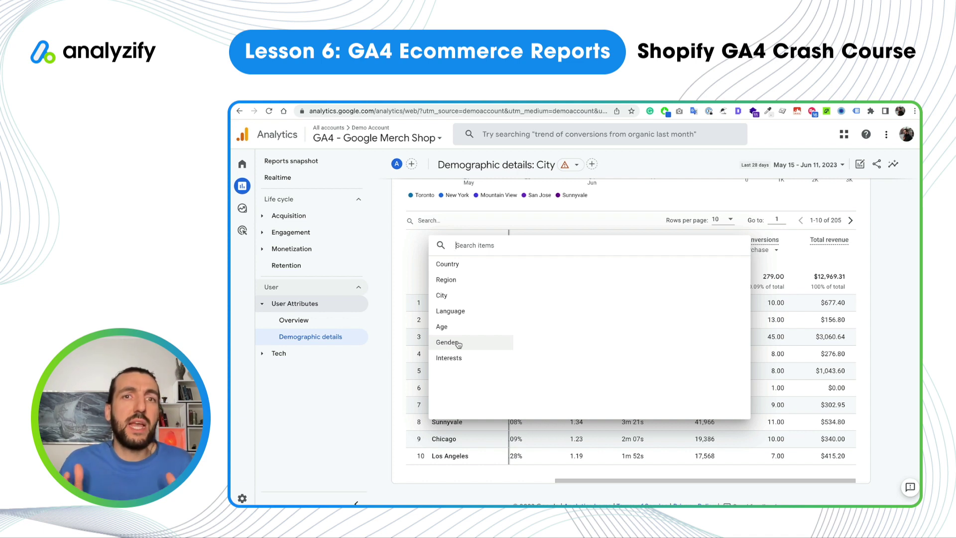
Step: Add a comparison where First user source / medium includes google / cpc, and remove the All Users comparison
{"action": "left_click", "coordinate": [413, 164]}
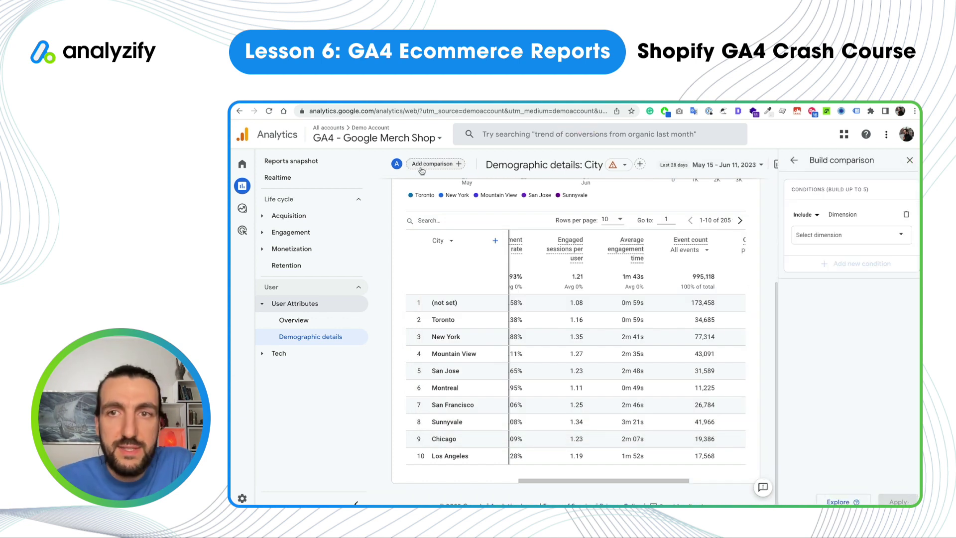
{"action": "left_click", "coordinate": [811, 236]}
{"action": "type", "text": "sour"}
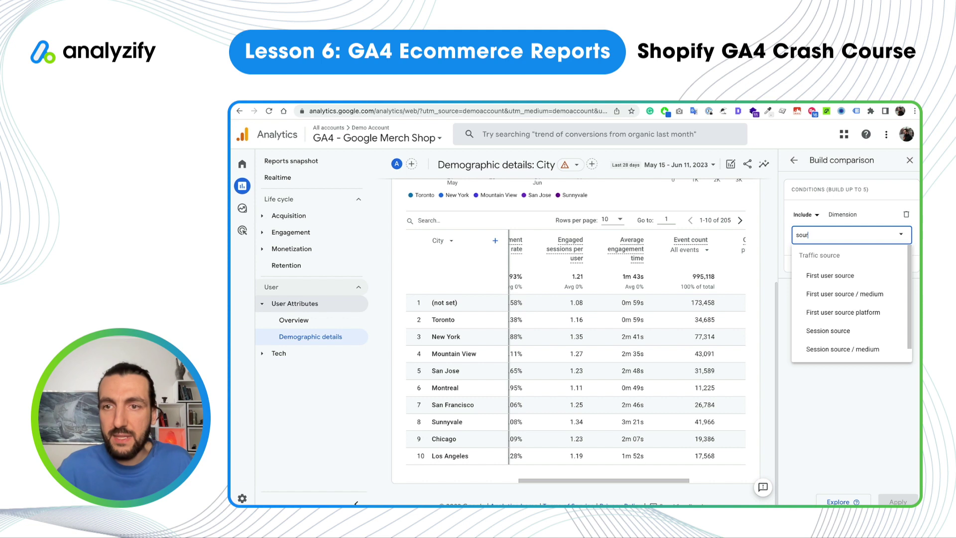
{"action": "left_click", "coordinate": [845, 294]}
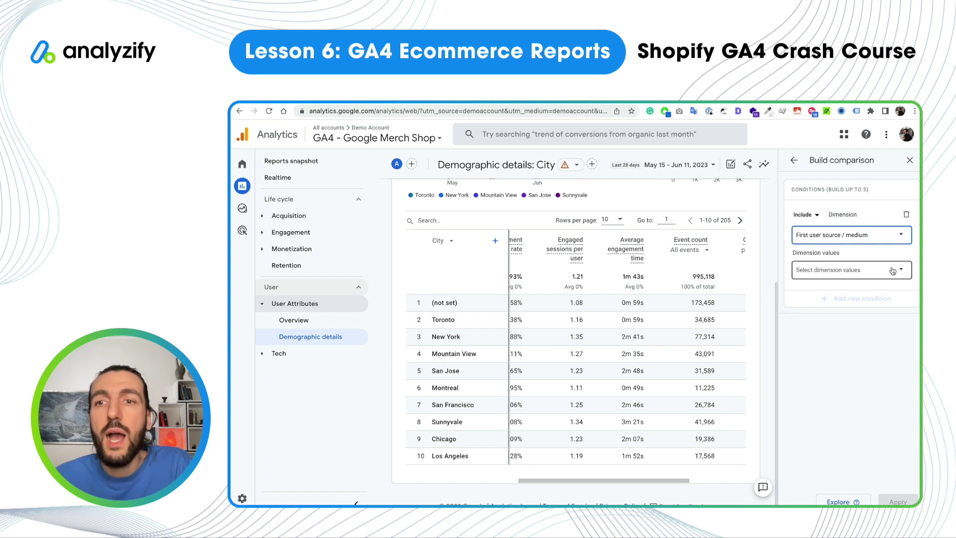
{"action": "left_click", "coordinate": [867, 272]}
{"action": "left_click", "coordinate": [809, 325]}
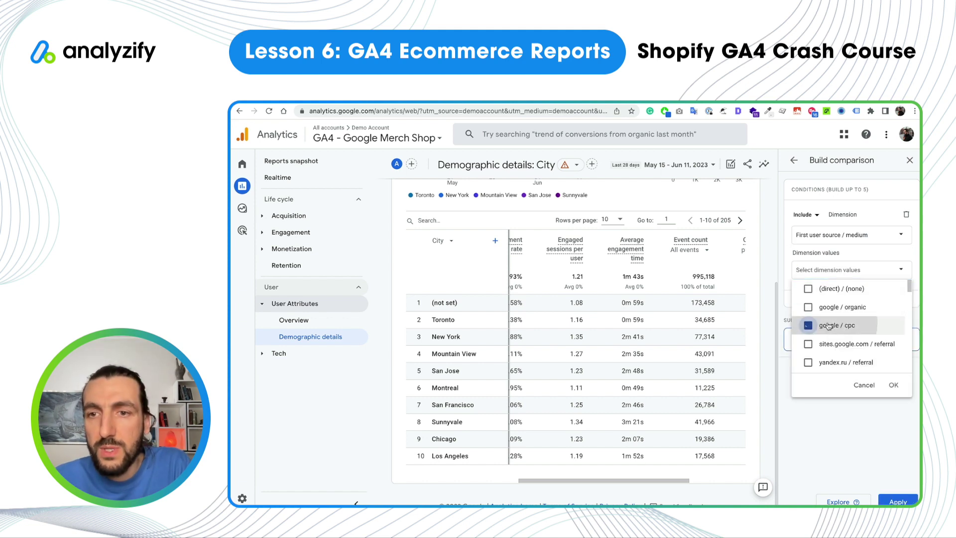
{"action": "left_click", "coordinate": [895, 385]}
{"action": "left_click", "coordinate": [897, 502]}
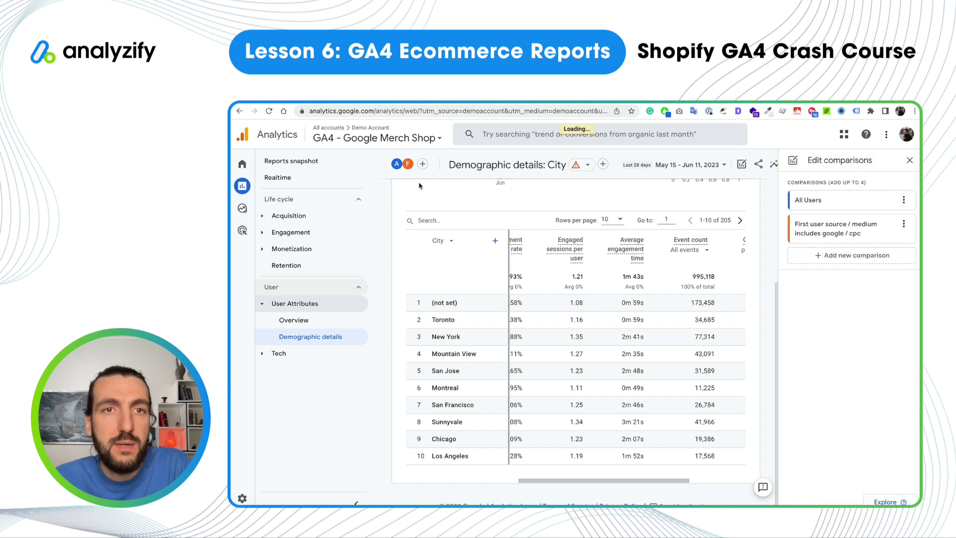
{"action": "left_click", "coordinate": [399, 165]}
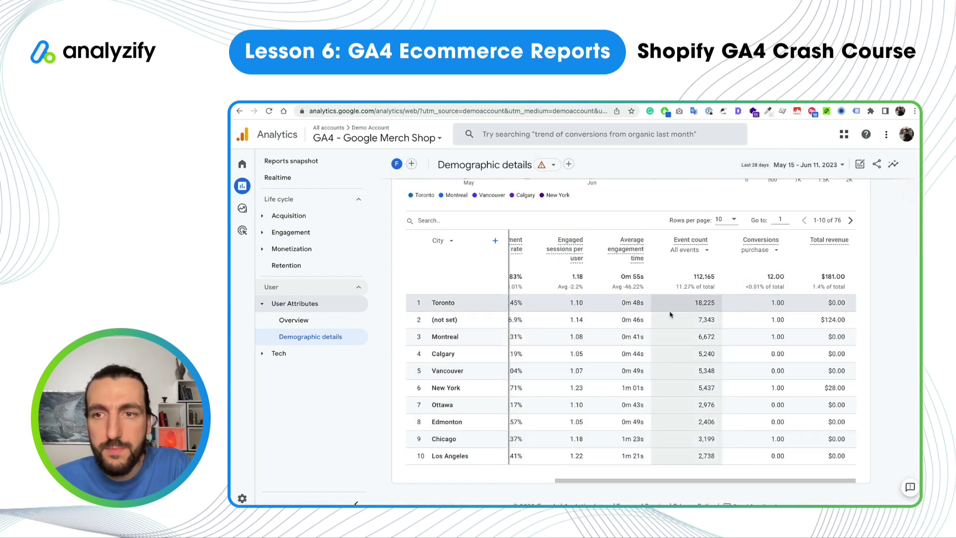
Step: Set the city report's date range to Apr 1 – Jun 11, 2023
{"action": "scroll", "coordinate": [669, 334], "scroll_direction": "left", "scroll_amount": 5}
{"action": "scroll", "coordinate": [669, 333], "scroll_direction": "right", "scroll_amount": 8}
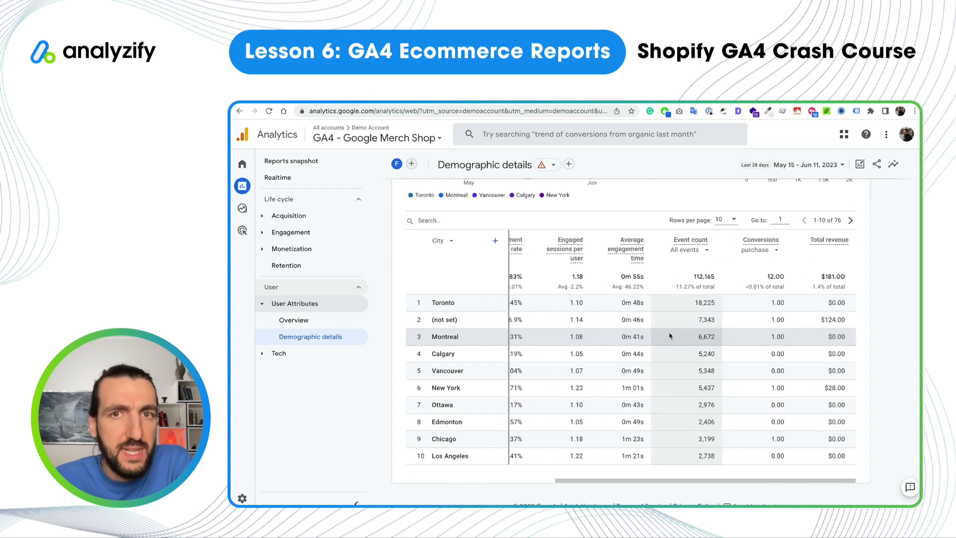
{"action": "left_click", "coordinate": [807, 165]}
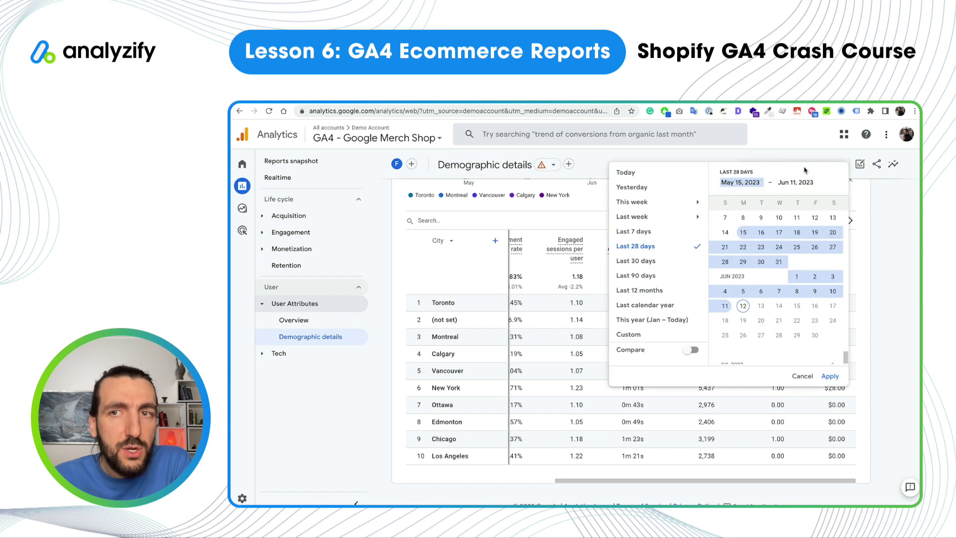
{"action": "scroll", "coordinate": [751, 243], "scroll_direction": "up", "scroll_amount": 4}
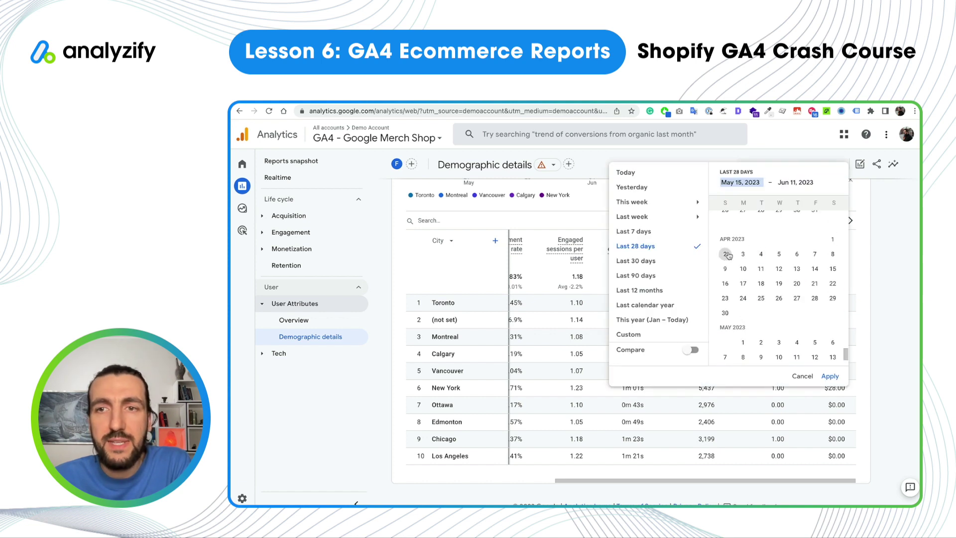
{"action": "left_click", "coordinate": [832, 240]}
{"action": "left_click", "coordinate": [830, 376]}
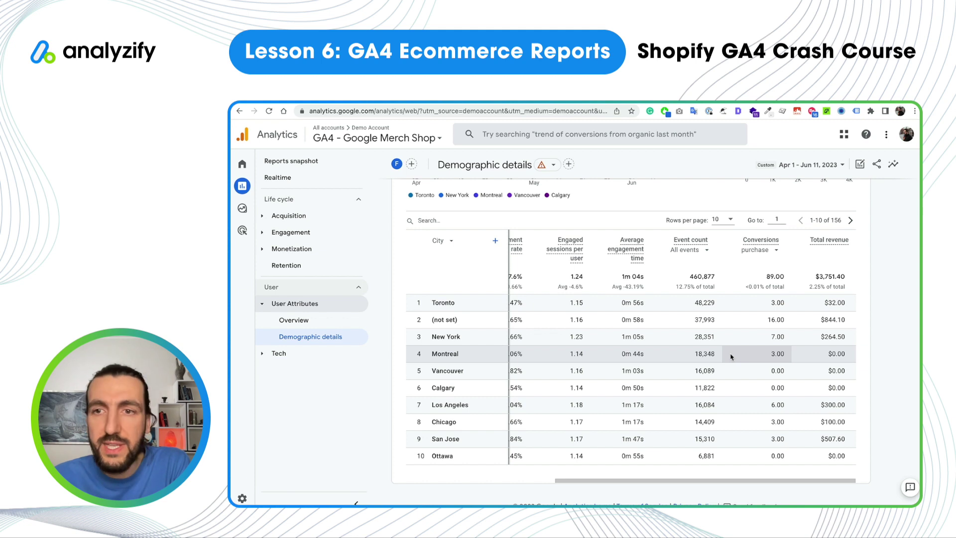
Step: Compare users against total revenue by city, highlighting Toronto's users and revenue and Los Angeles's users
{"action": "scroll", "coordinate": [731, 356], "scroll_direction": "left", "scroll_amount": 10}
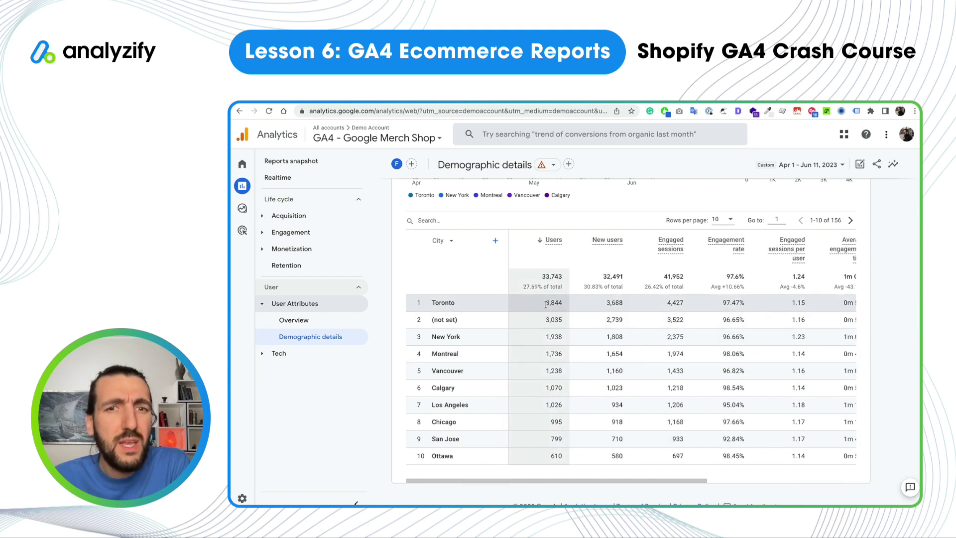
{"action": "left_click_drag", "start_coordinate": [547, 304], "coordinate": [565, 308]}
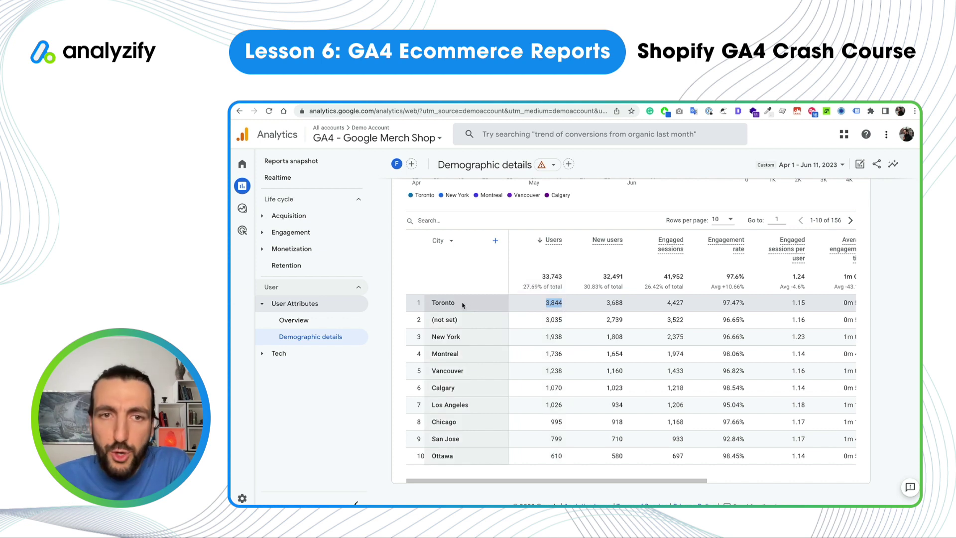
{"action": "scroll", "coordinate": [662, 310], "scroll_direction": "right", "scroll_amount": 10}
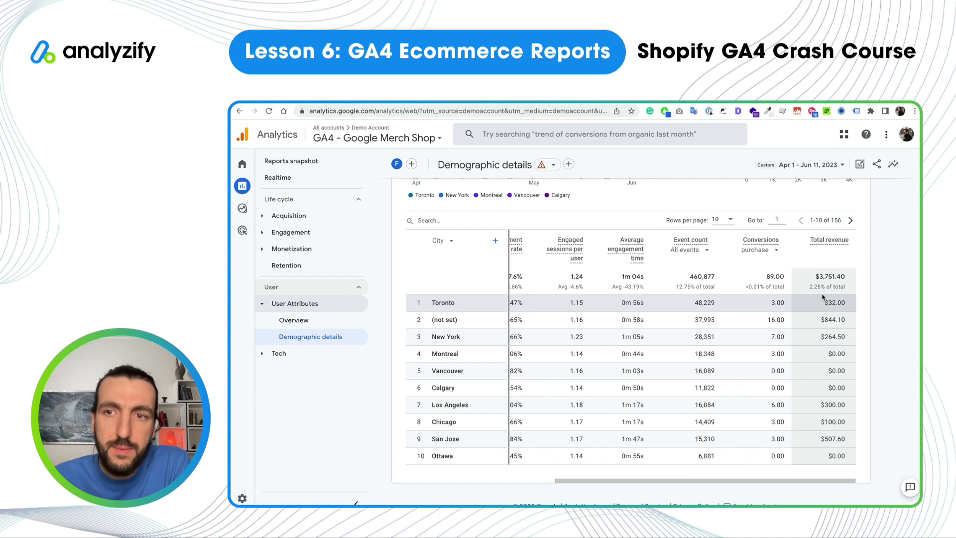
{"action": "left_click_drag", "start_coordinate": [826, 307], "coordinate": [848, 307]}
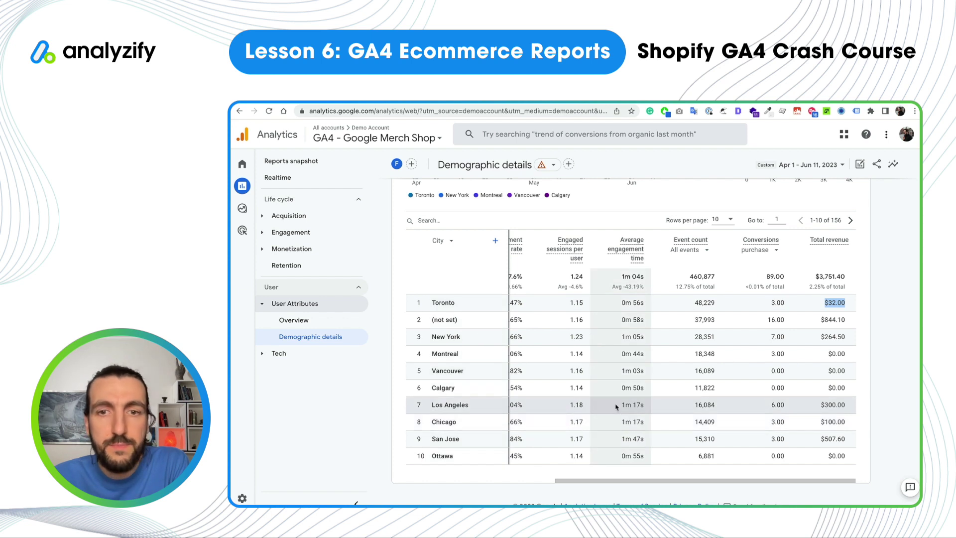
{"action": "scroll", "coordinate": [619, 404], "scroll_direction": "left", "scroll_amount": 10}
{"action": "left_click_drag", "start_coordinate": [546, 405], "coordinate": [565, 406]}
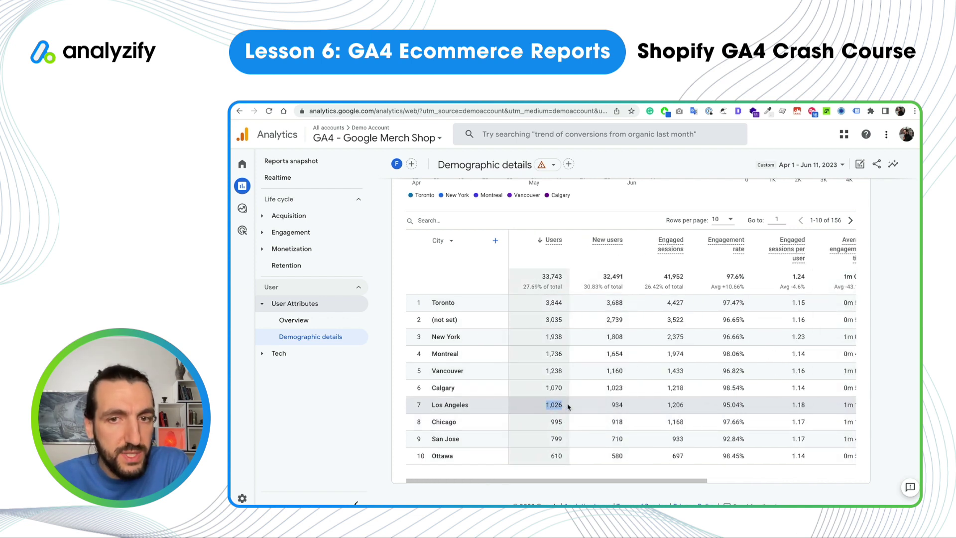
{"action": "scroll", "coordinate": [675, 405], "scroll_direction": "right", "scroll_amount": 10}
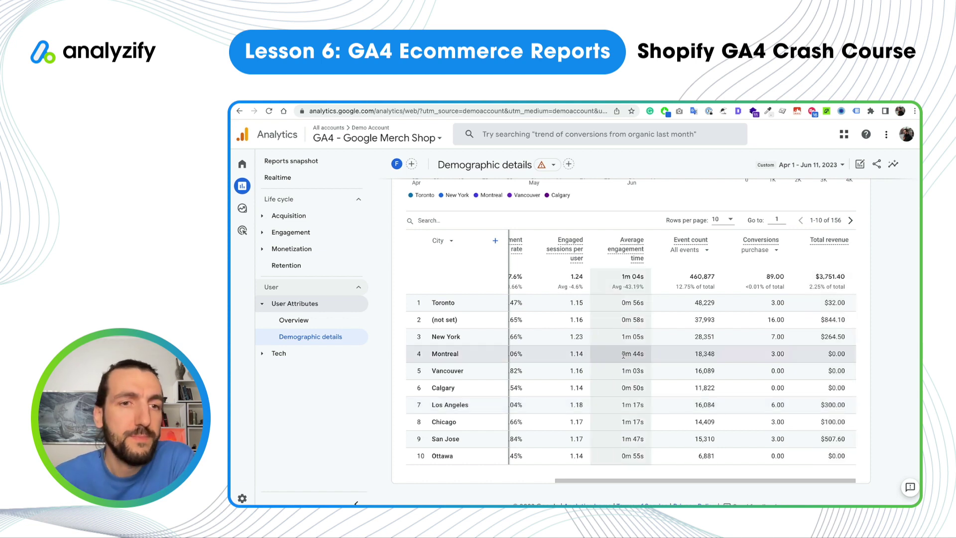
Step: Open the Tech overview report and review its user breakdowns by platform, browser and device category
{"action": "left_click", "coordinate": [269, 353]}
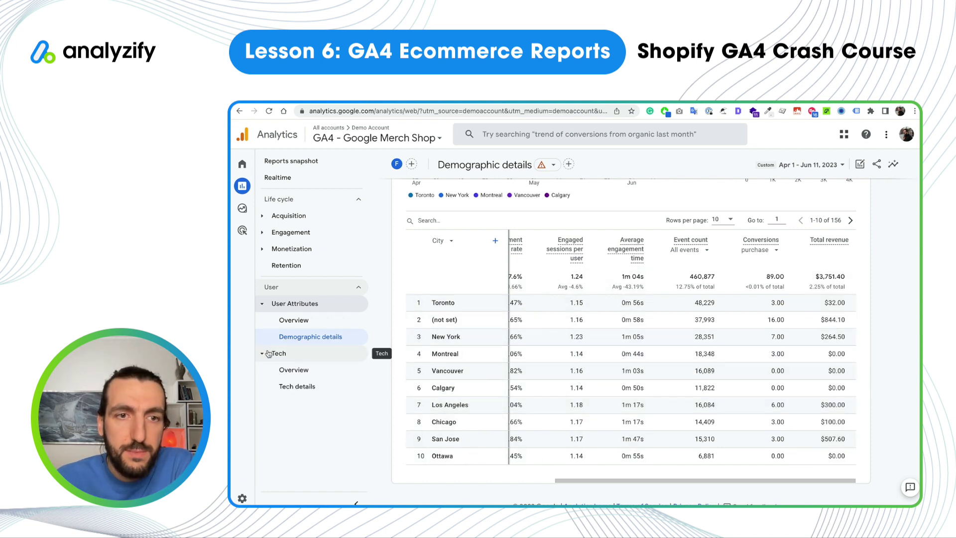
{"action": "left_click", "coordinate": [293, 370]}
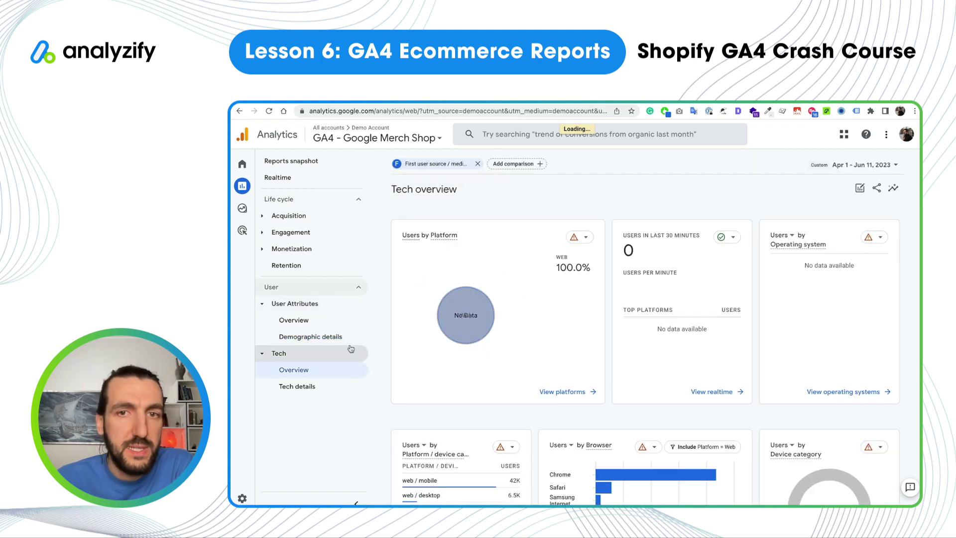
{"action": "scroll", "coordinate": [501, 375], "scroll_direction": "down", "scroll_amount": 2}
{"action": "scroll", "coordinate": [501, 375], "scroll_direction": "down", "scroll_amount": 2}
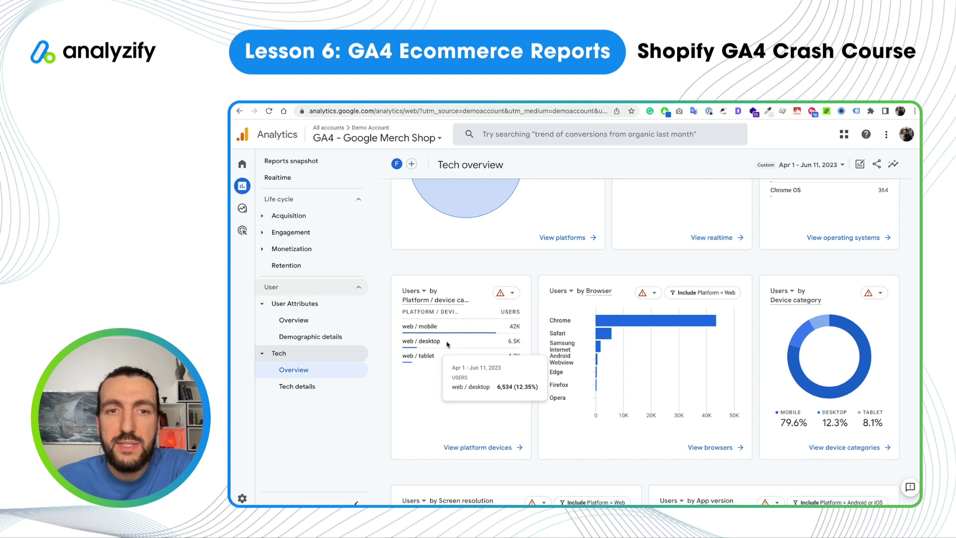
Step: Open the detailed platform / device category report and examine its engagement, conversions and total revenue by device
{"action": "left_click", "coordinate": [476, 448]}
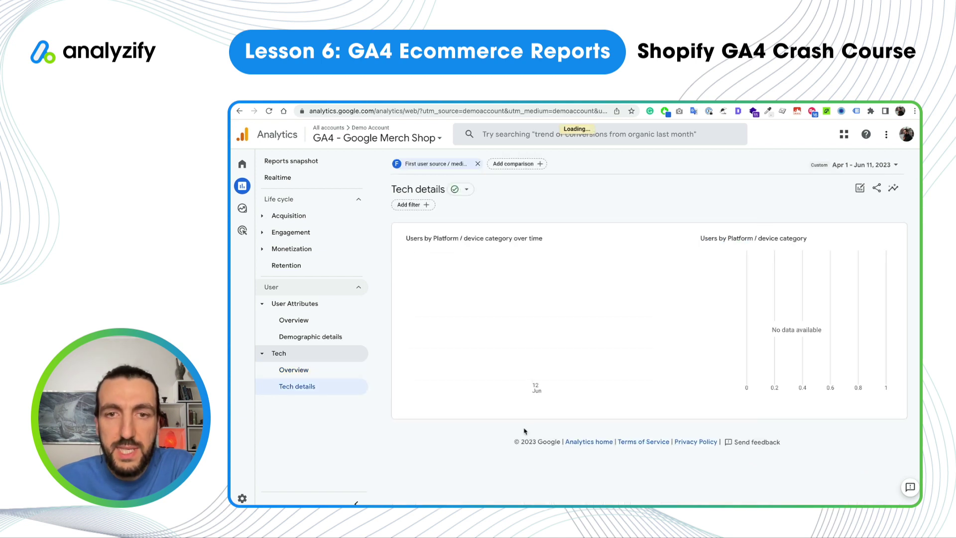
{"action": "scroll", "coordinate": [524, 431], "scroll_direction": "down", "scroll_amount": 1}
{"action": "scroll", "coordinate": [525, 431], "scroll_direction": "down", "scroll_amount": 2}
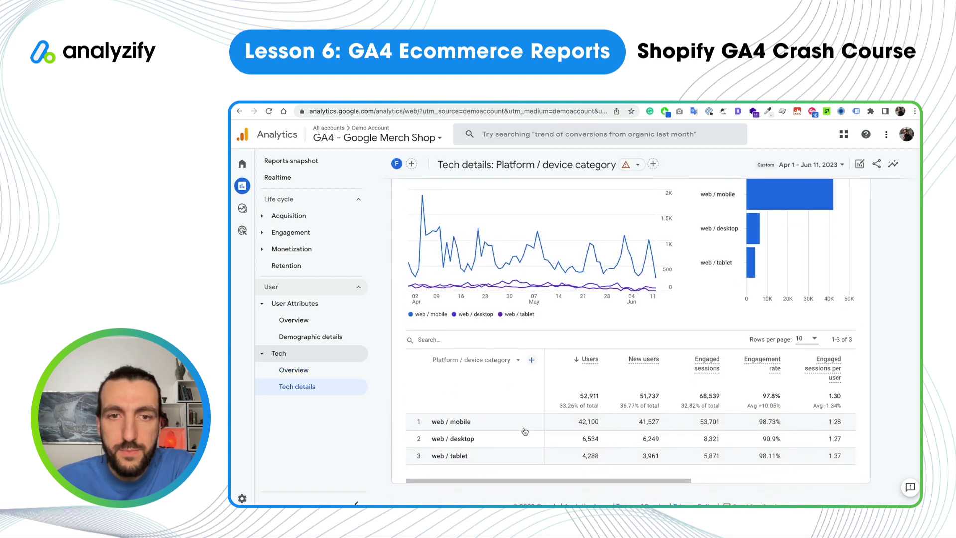
{"action": "scroll", "coordinate": [695, 431], "scroll_direction": "right", "scroll_amount": 5}
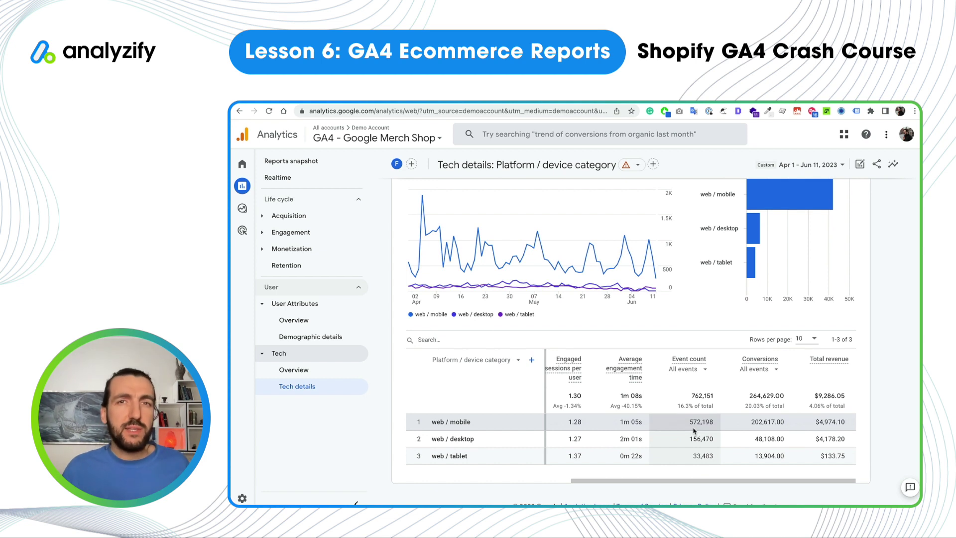